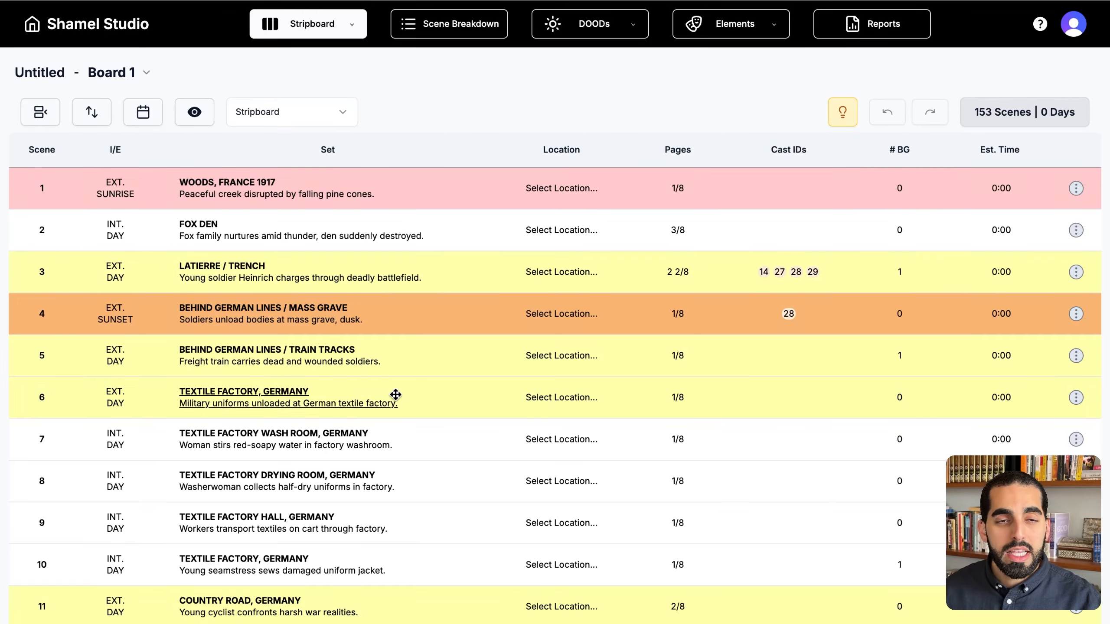
Look through the scene strips on the board, including their sets, page counts and cast IDs
scroll(395, 394, "down", 20)
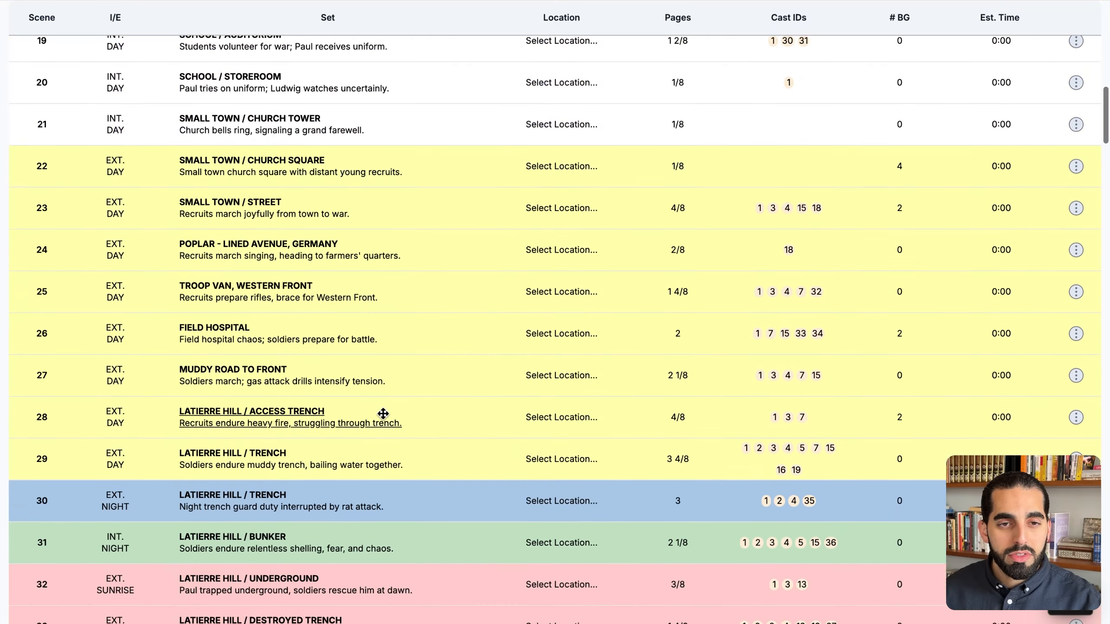
scroll(383, 413, "down", 3)
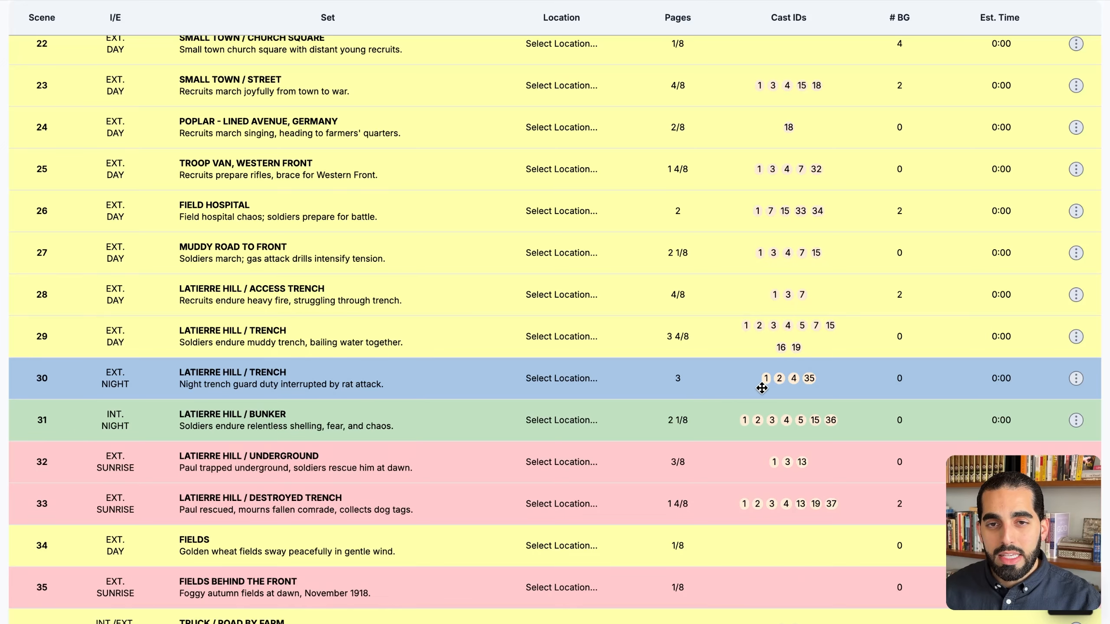
mouse_move(764, 381)
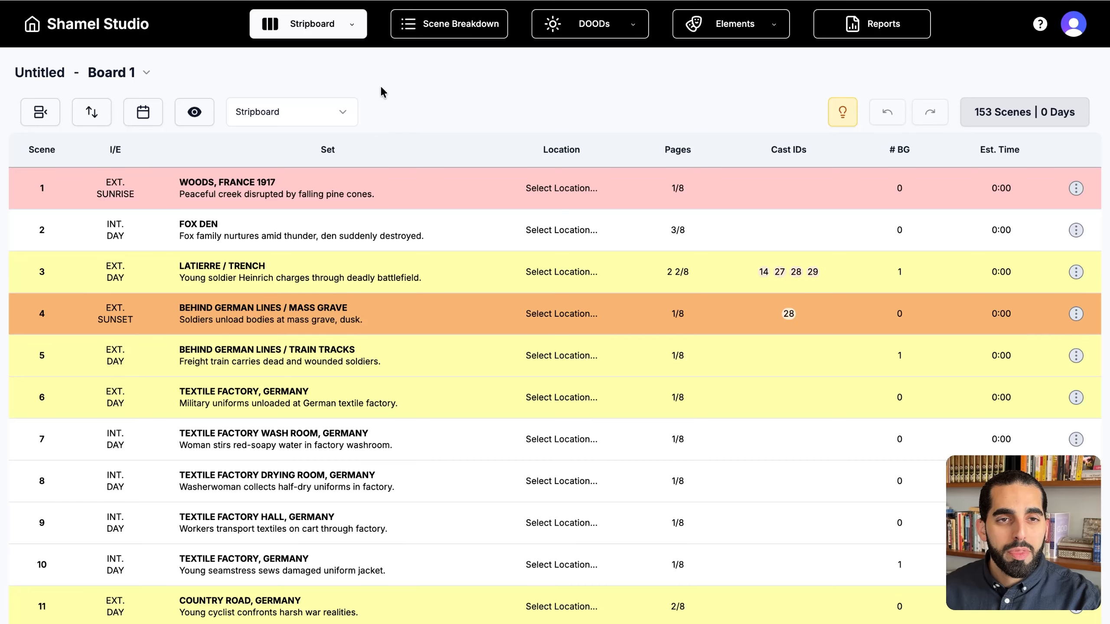
Choose Set as the primary sort and Int/Ext as the secondary sort for the scene strips
left_click(92, 112)
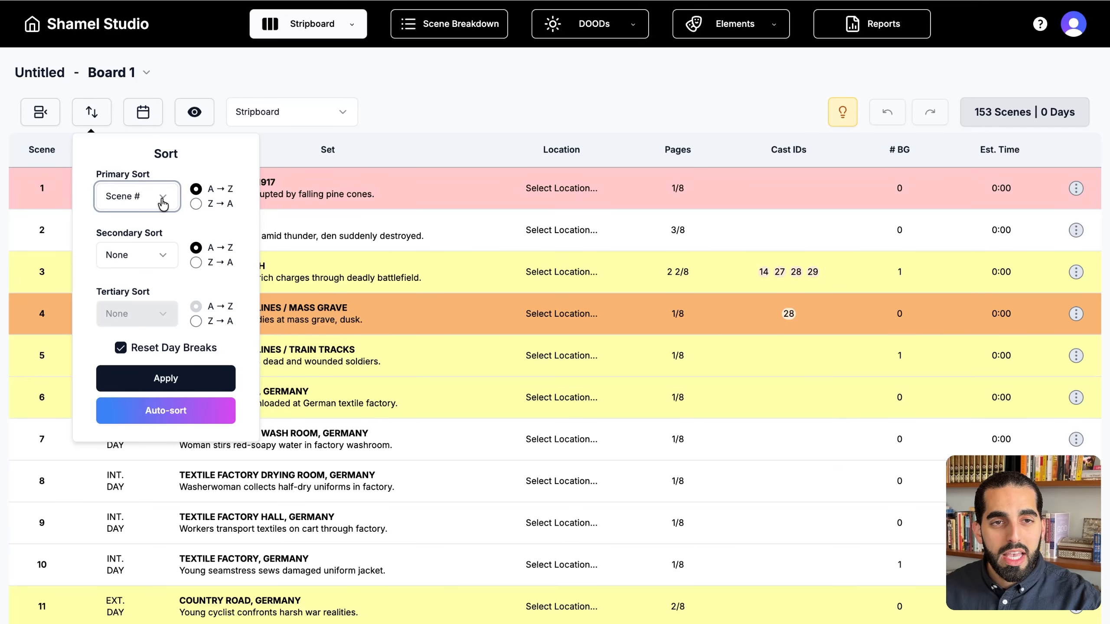
left_click(163, 204)
left_click(140, 265)
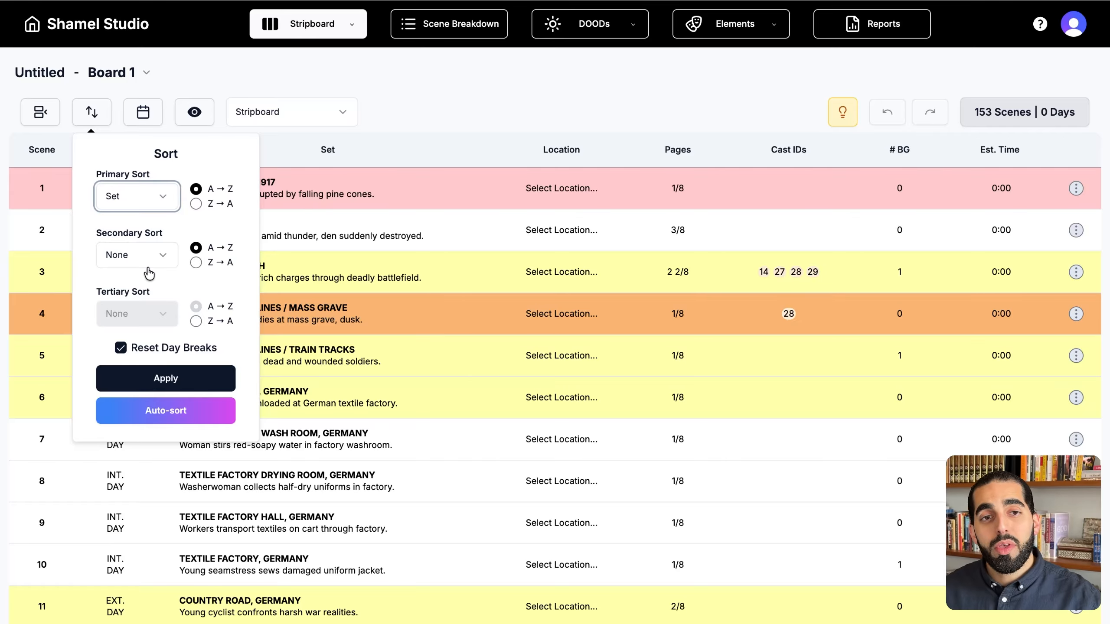
left_click(153, 253)
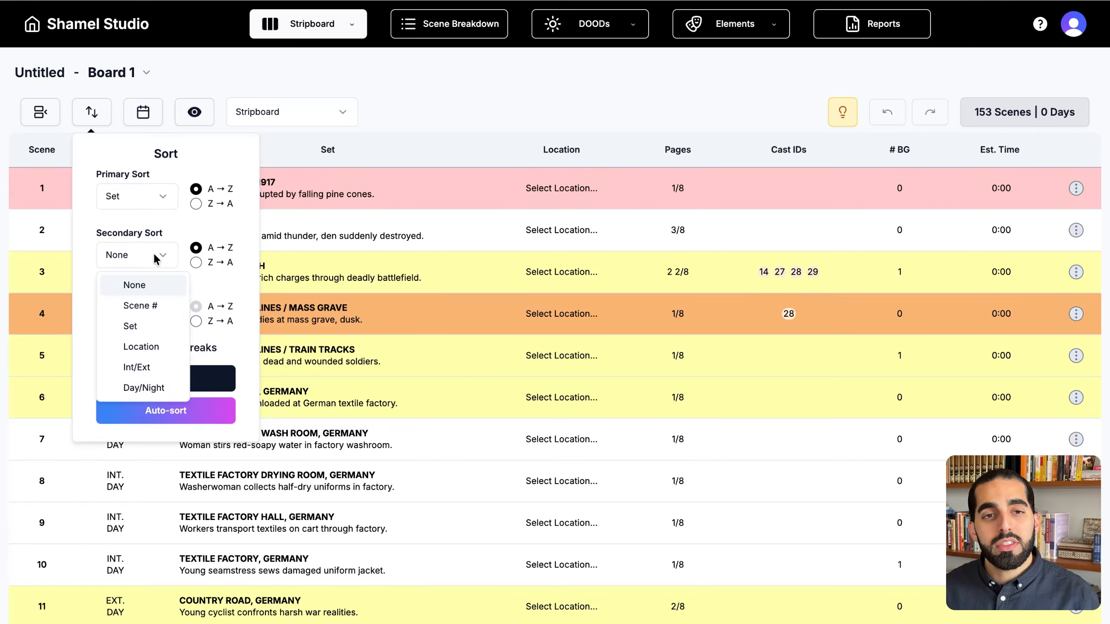
left_click(156, 367)
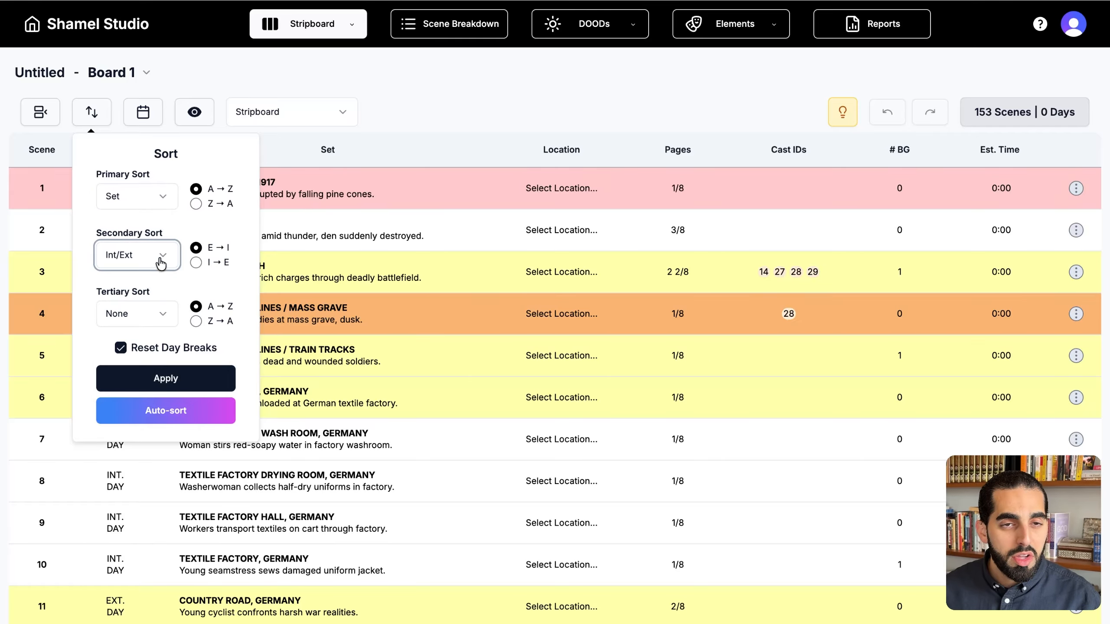
left_click(159, 261)
left_click(150, 371)
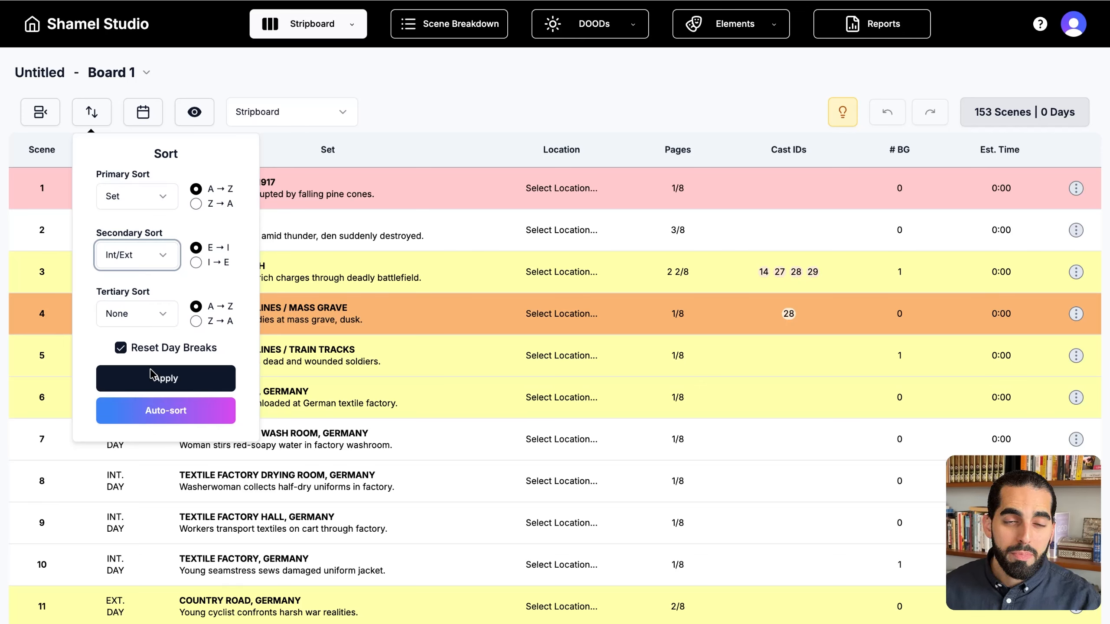
Auto-sort all scenes on the stripboard by location, set, Ext to Int, Day to Night and scene number
mouse_move(131, 410)
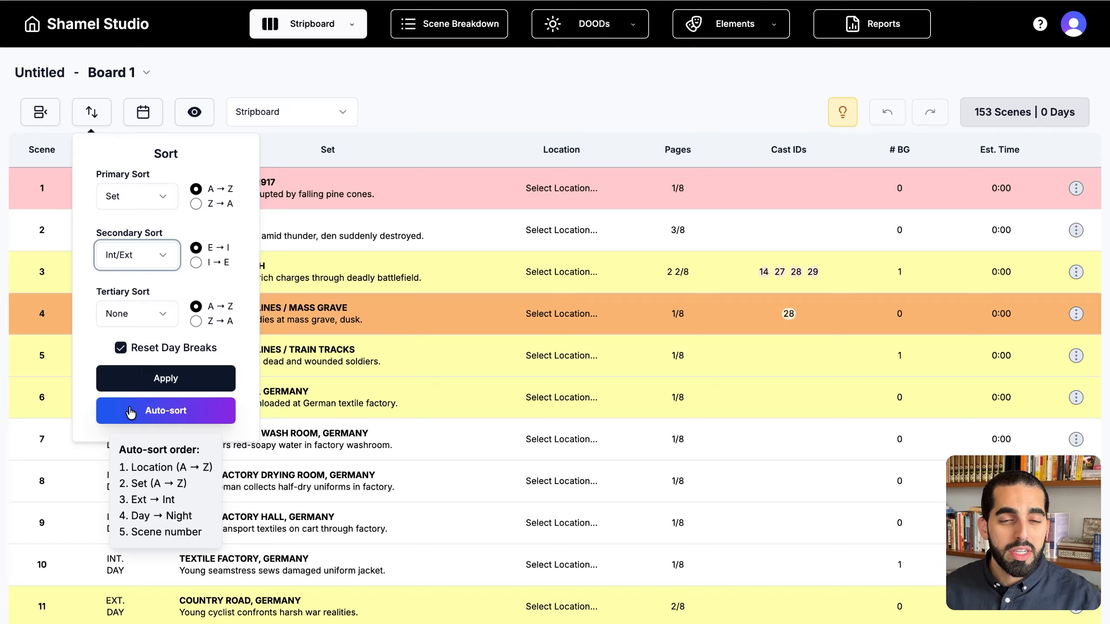
left_click(129, 409)
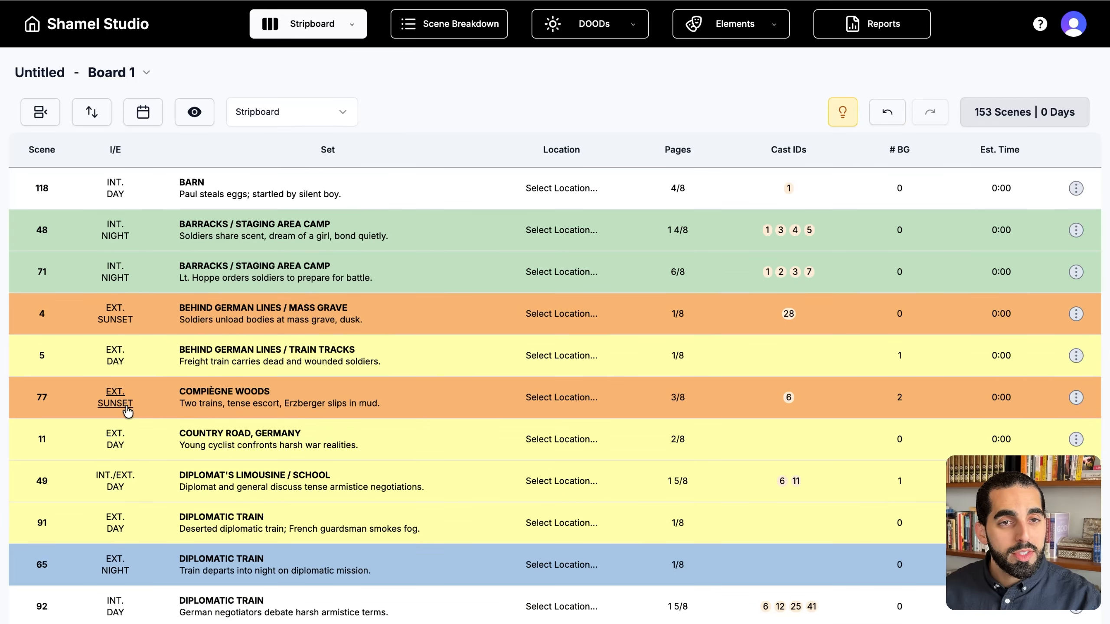
Add day breaks at 3 pages per day and look over the divided stripboard and its day total
left_click(40, 115)
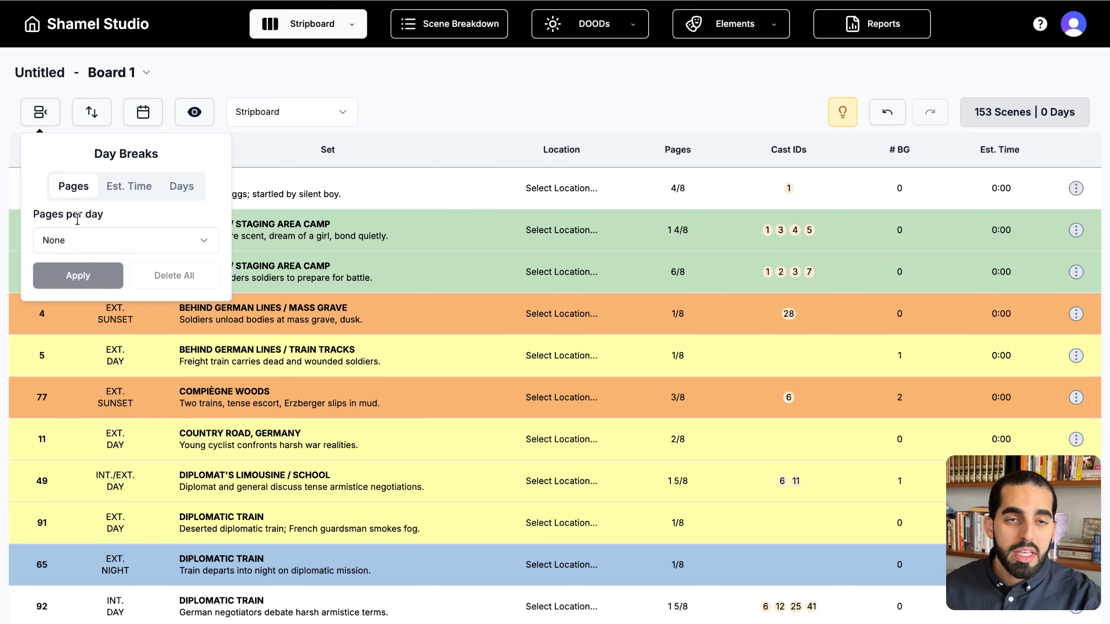
left_click(88, 244)
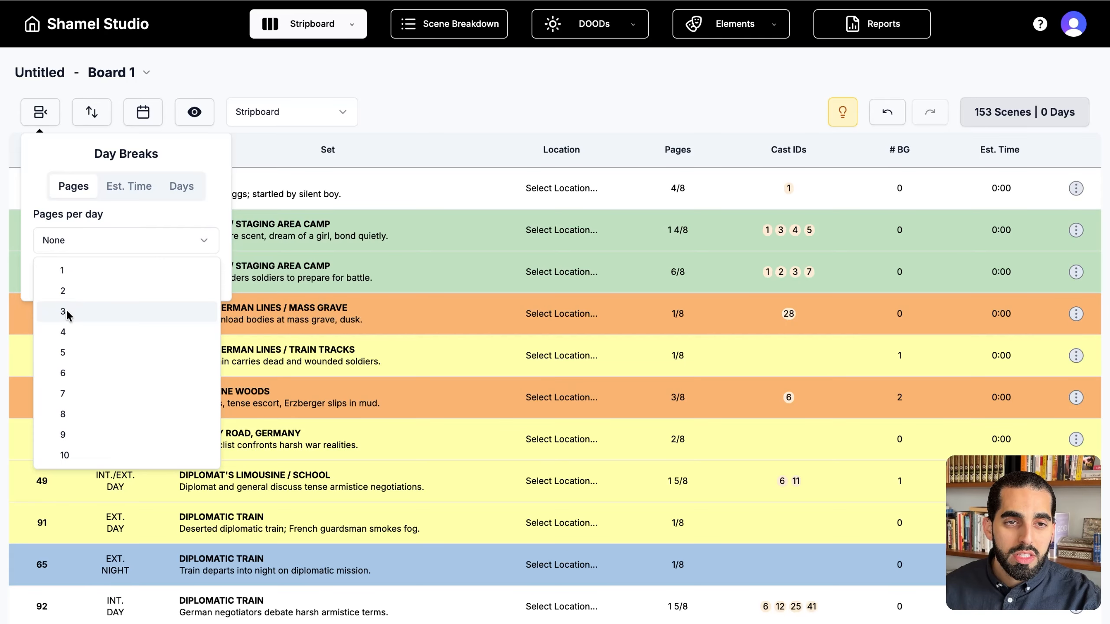
left_click(65, 310)
left_click(75, 285)
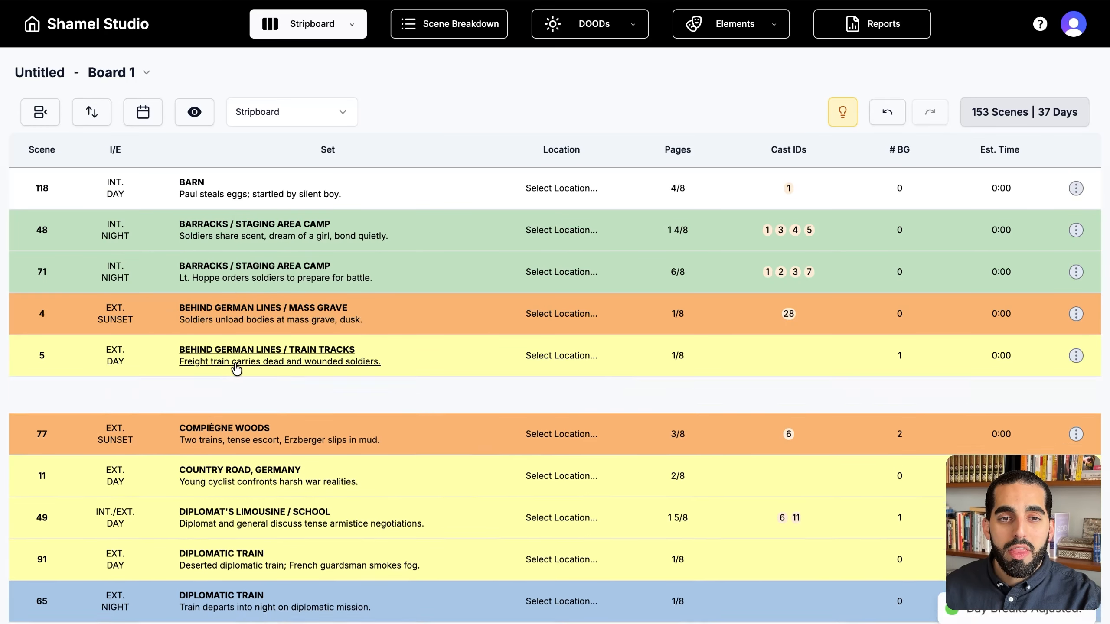
scroll(314, 438, "down", 5)
scroll(332, 282, "down", 8)
scroll(436, 277, "up", 12)
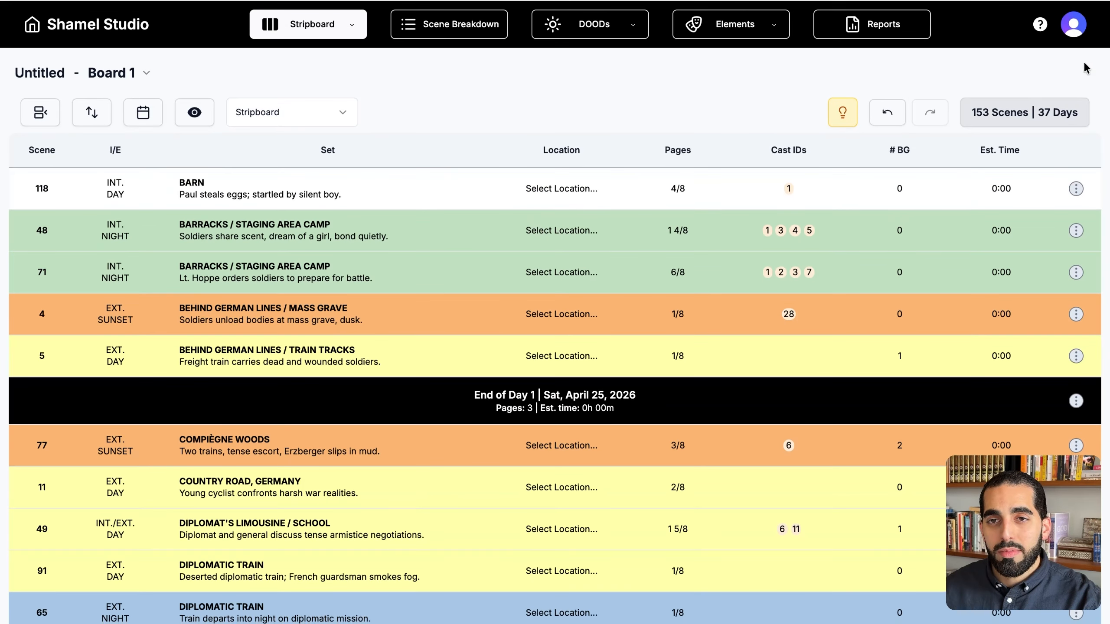
mouse_move(1054, 107)
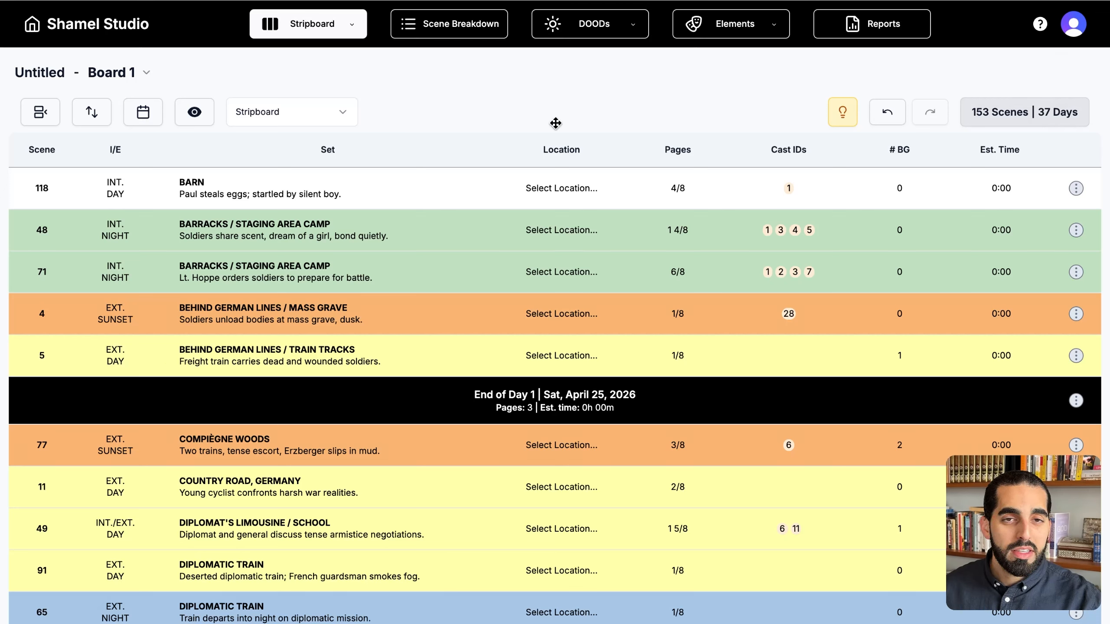
Redistribute the day breaks by number of days, scheduling the scenes over 25 days
left_click(44, 117)
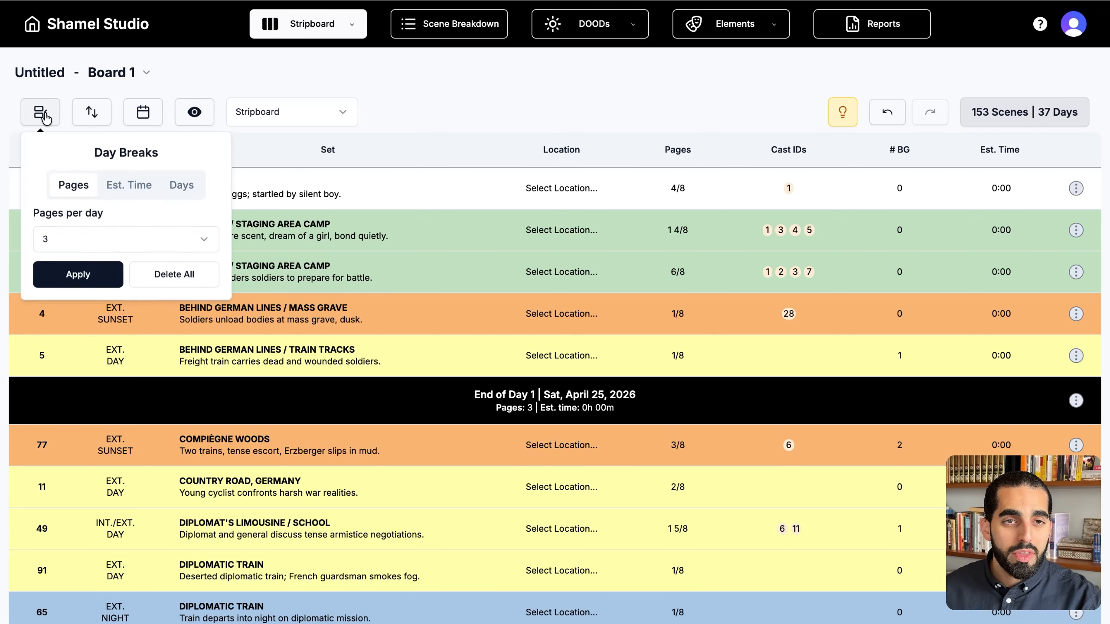
left_click(192, 186)
left_click(175, 244)
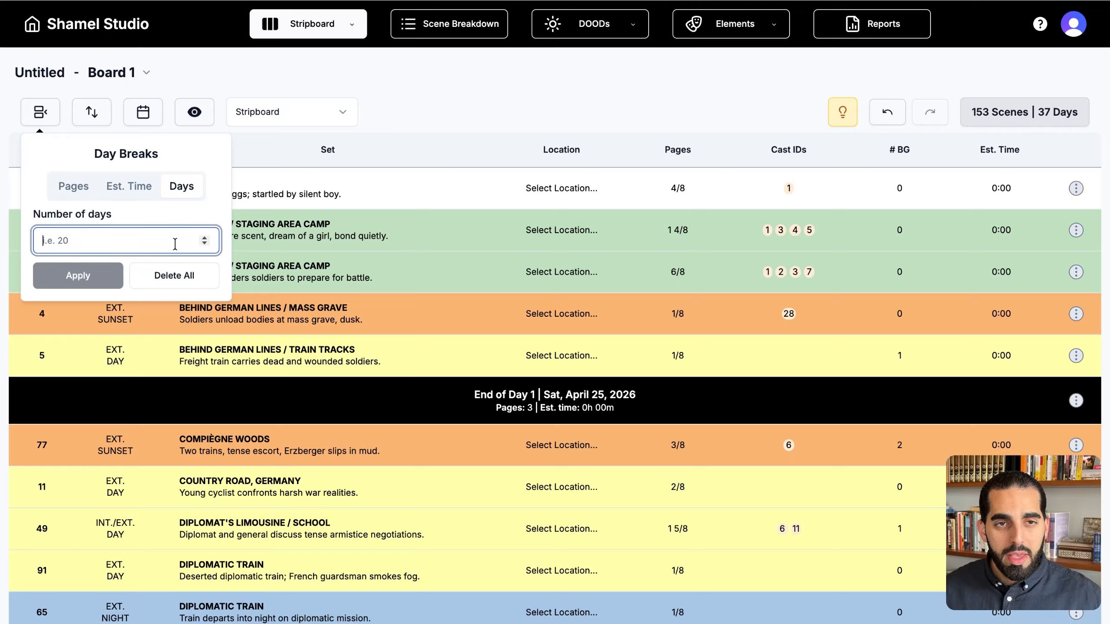
type("25")
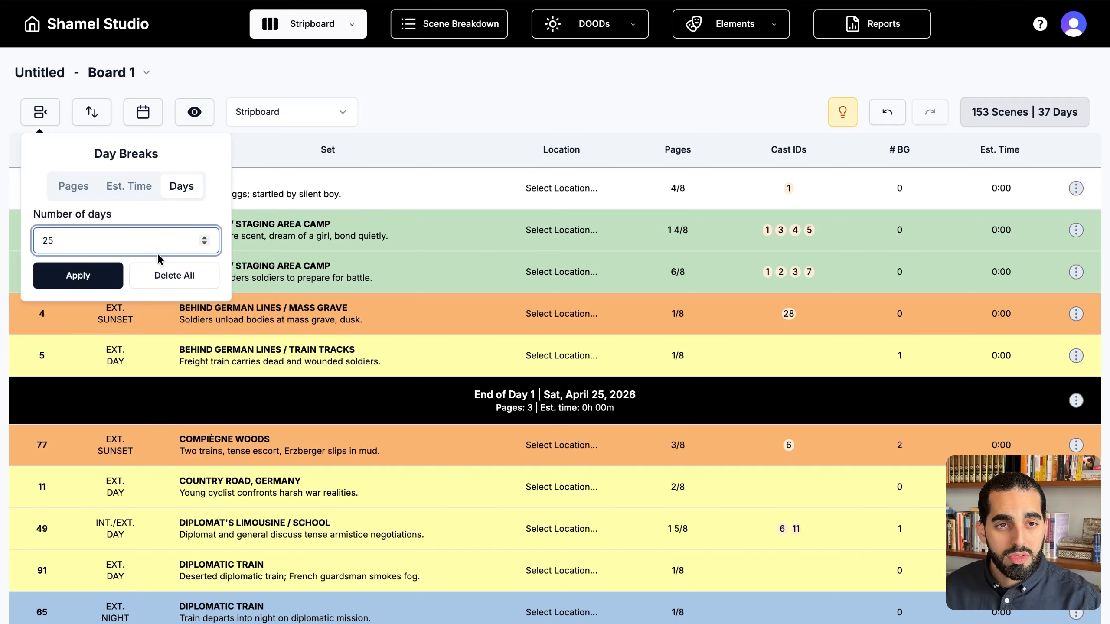
left_click(97, 275)
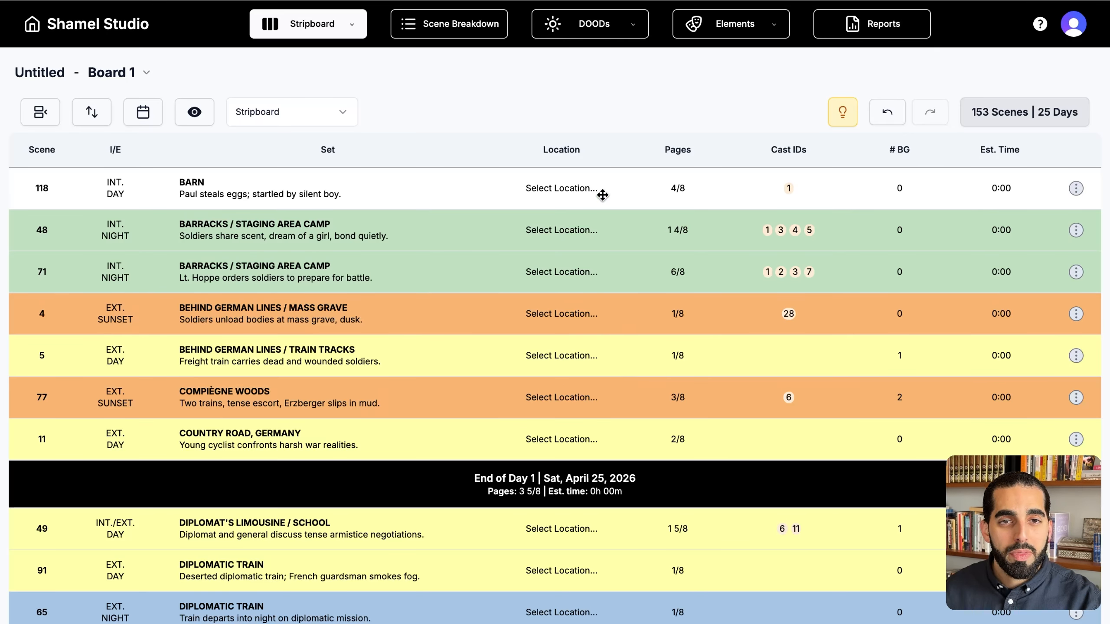
Open the breakdown of scene 48 and examine its script text and tagged elements
double_click(464, 223)
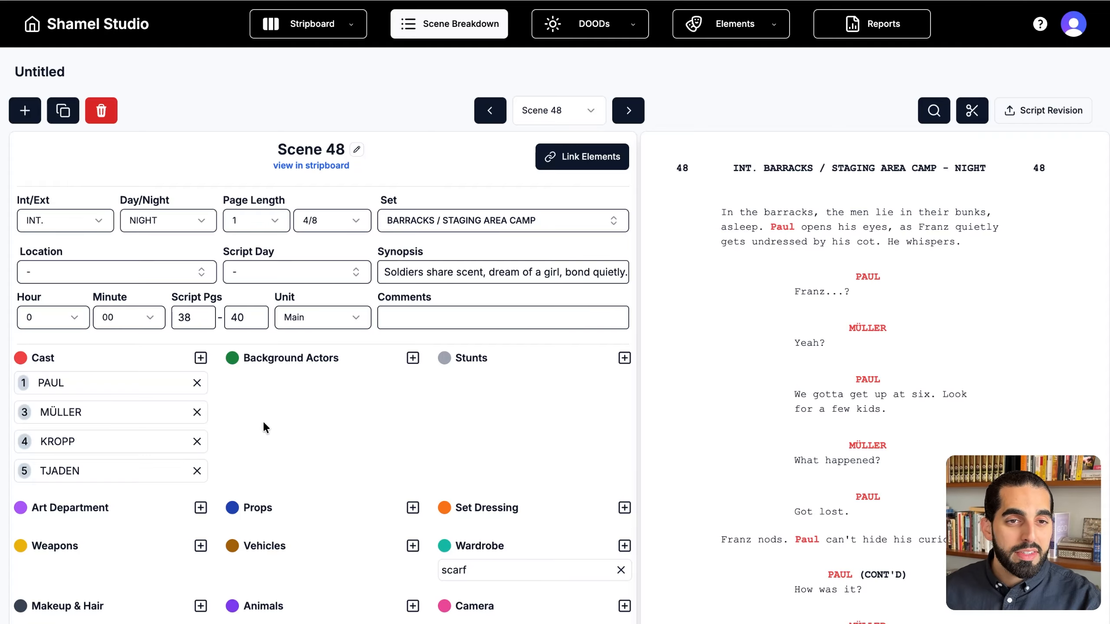
scroll(859, 467, "down", 3)
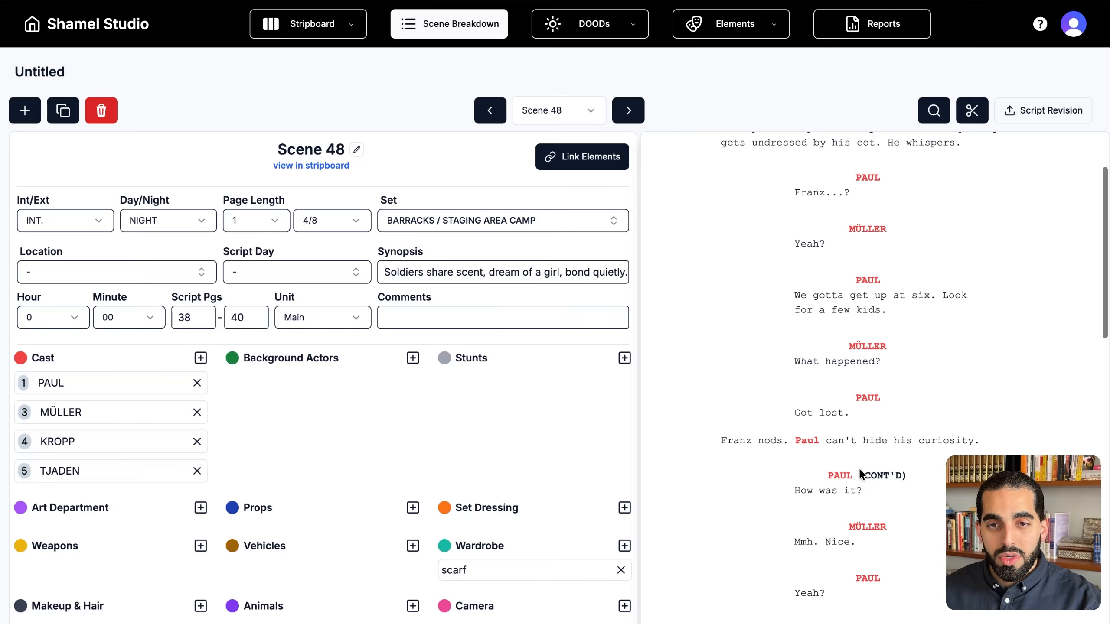
scroll(858, 467, "down", 9)
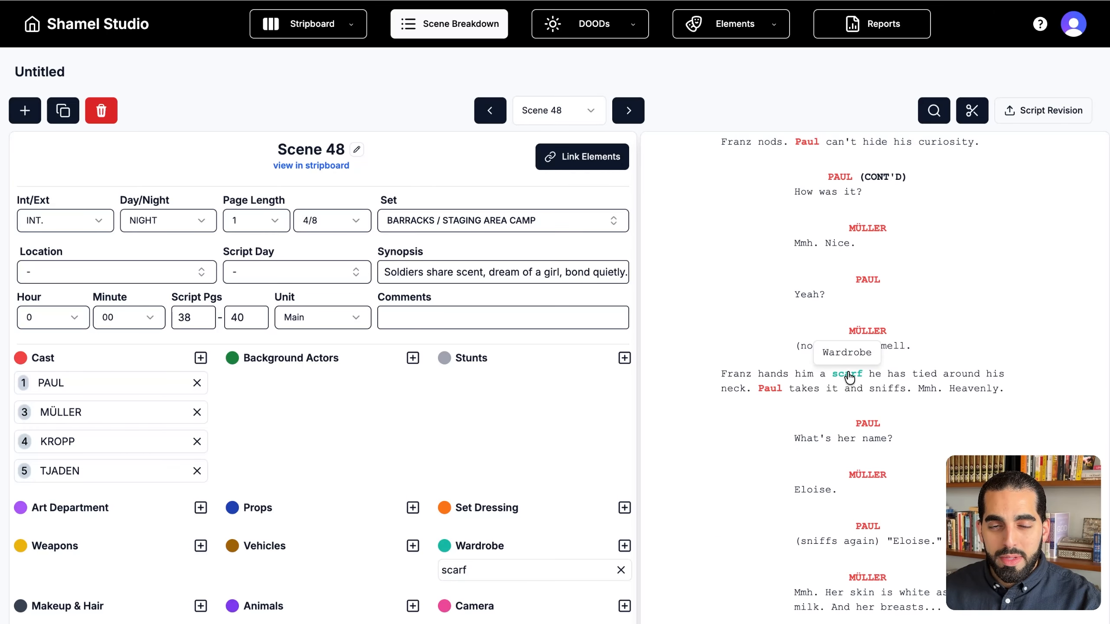
scroll(607, 553, "down", 3)
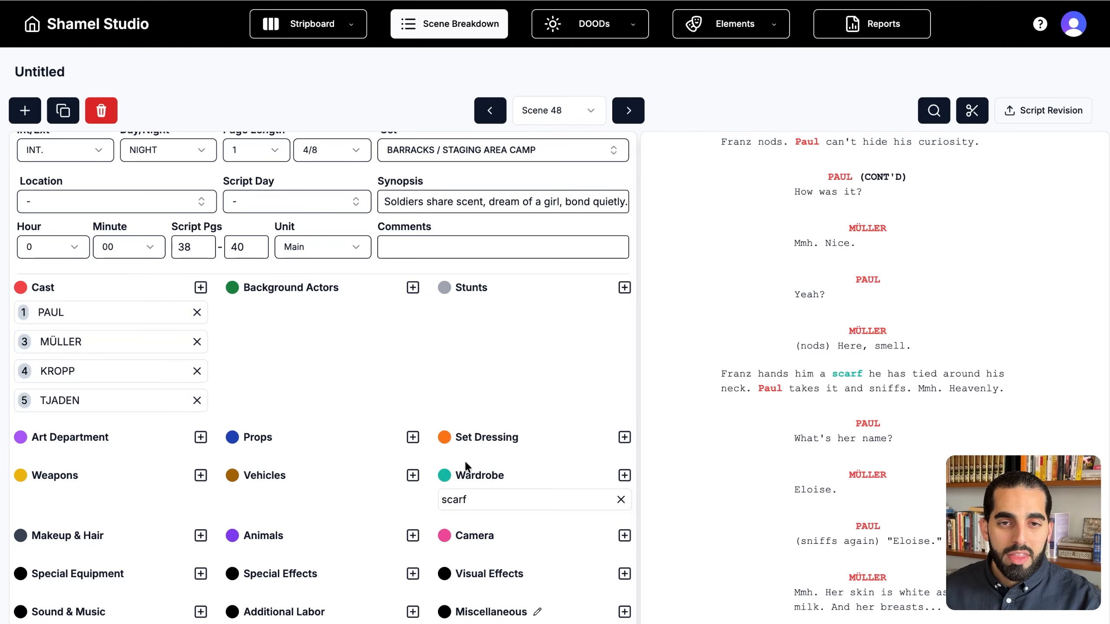
In the breakdown of scene 49, tag SOLDIERS from the script as Background Actors with a quantity of 2
left_click(628, 110)
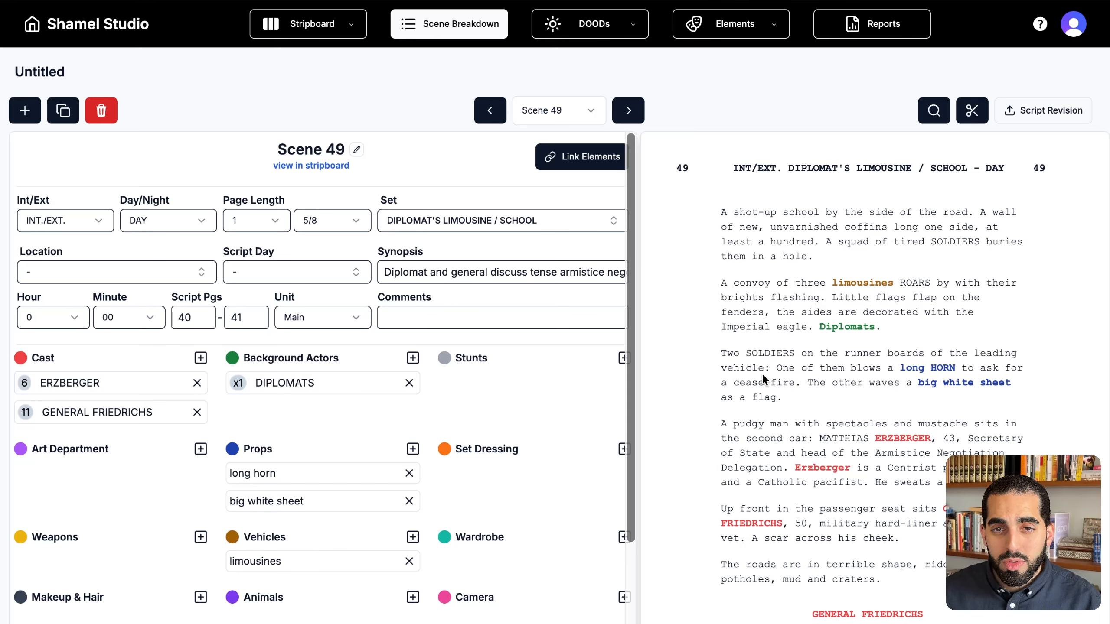
left_click_drag(747, 352, 796, 350)
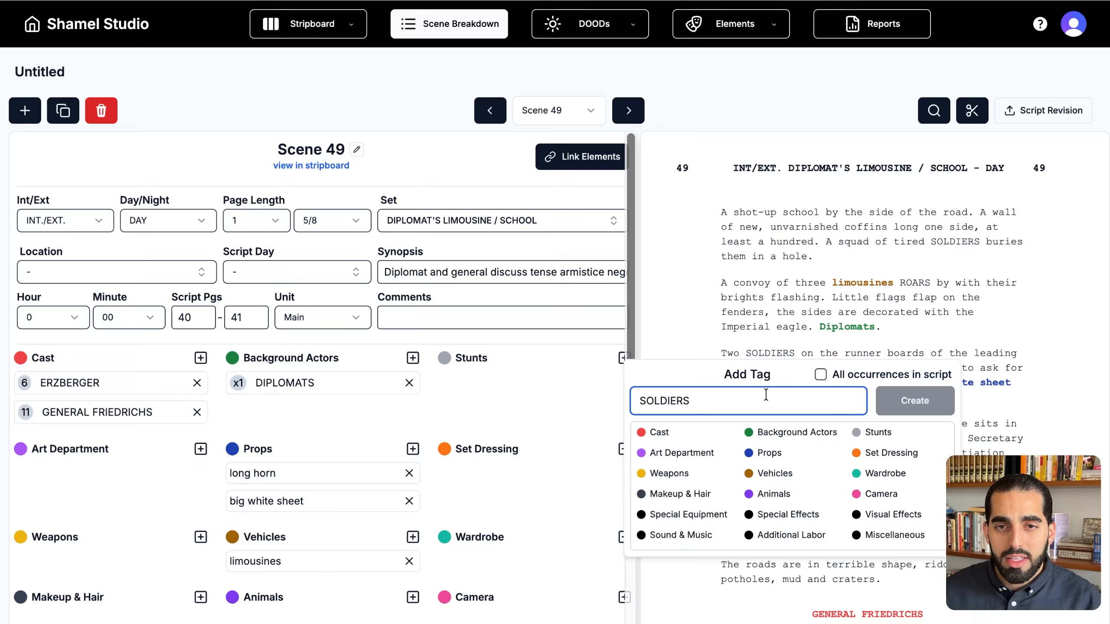
left_click(774, 432)
left_click(905, 403)
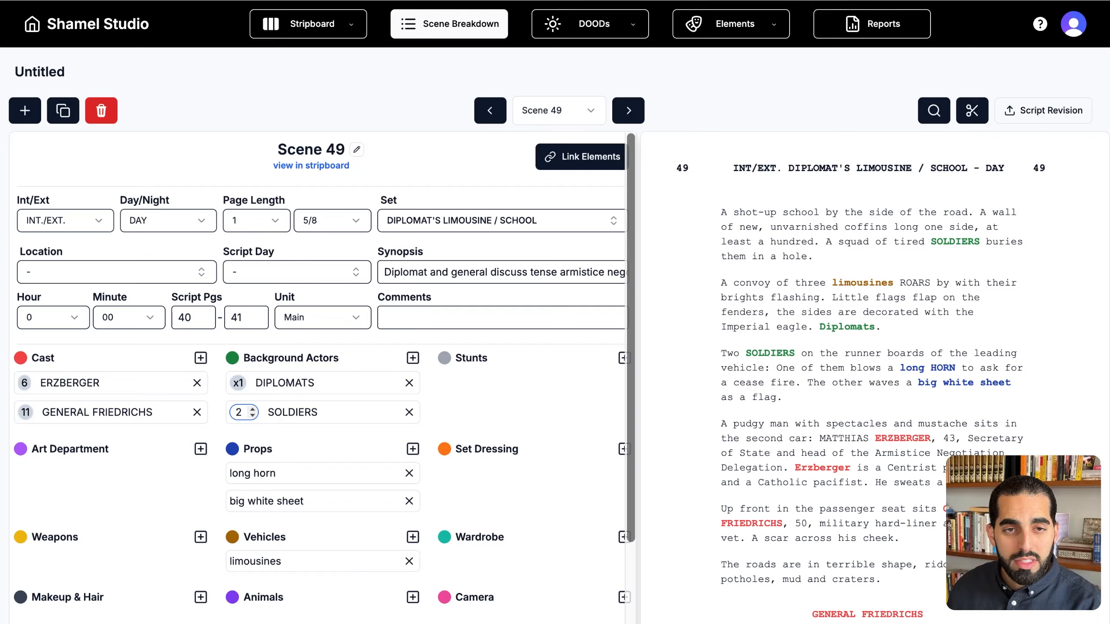
key("Return")
Set the quantity of the DIPLOMATS background actors in scene 49 to 7
left_click(240, 382)
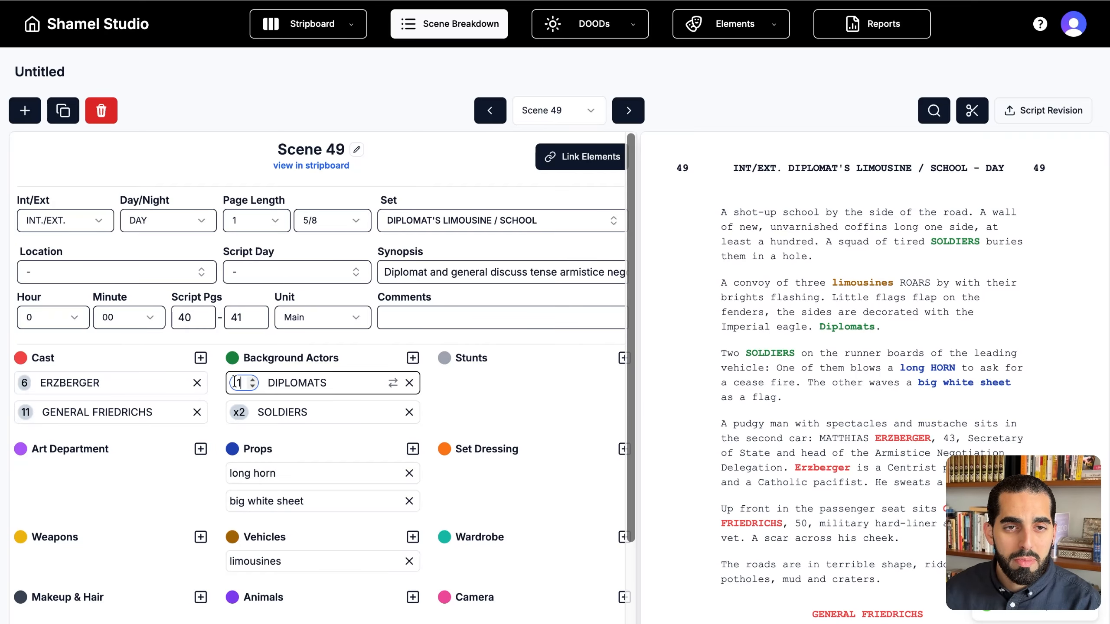
key("BackSpace")
type("7")
key("Return")
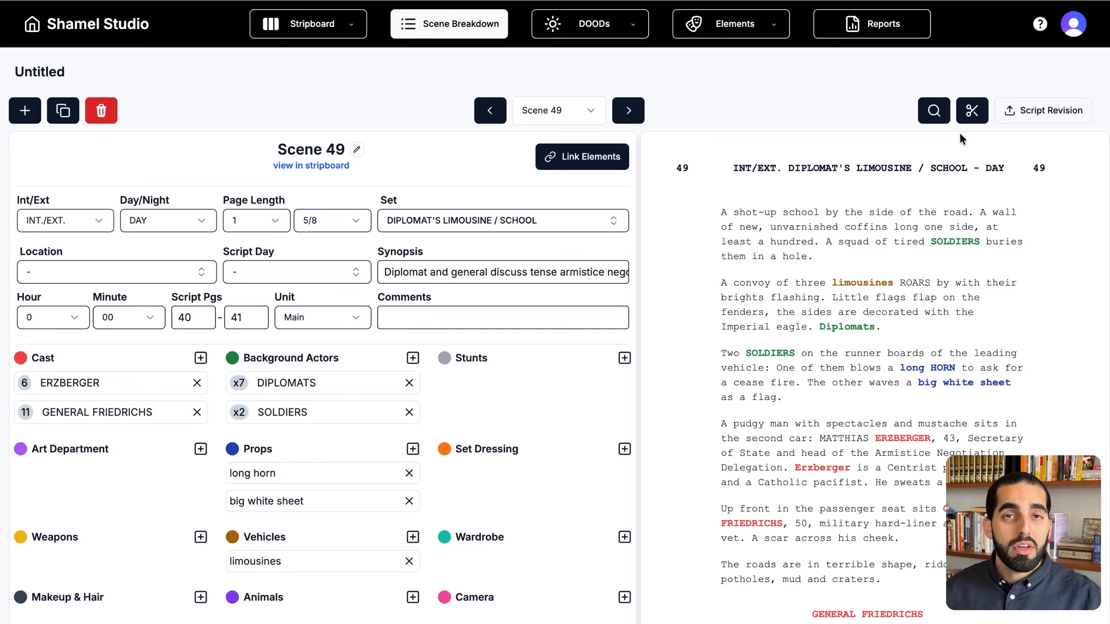
Split scene 49 into three parts, dividing it after the opening paragraph and before General Friedrichs' first dialogue
left_click(971, 112)
left_click(867, 331)
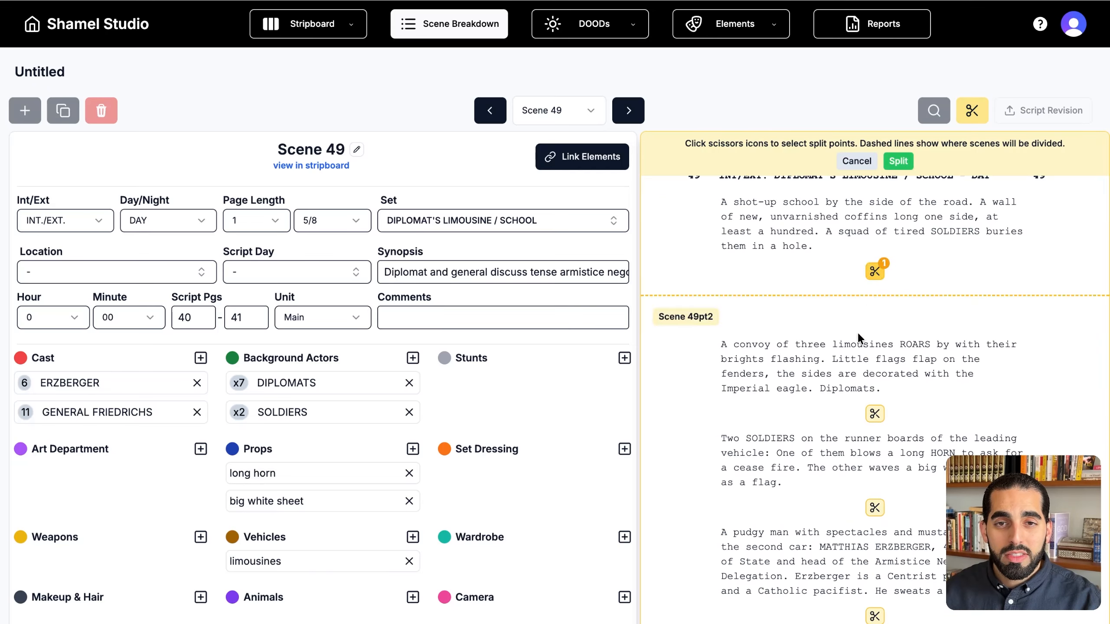
scroll(856, 334, "down", 7)
left_click(874, 384)
scroll(826, 363, "up", 10)
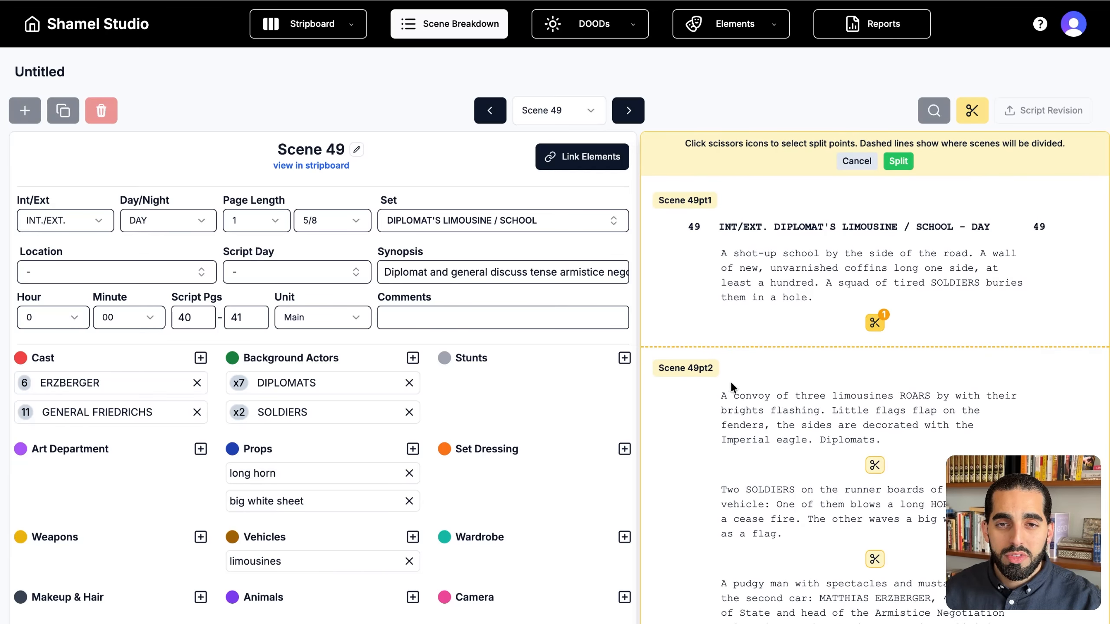
scroll(739, 379, "down", 10)
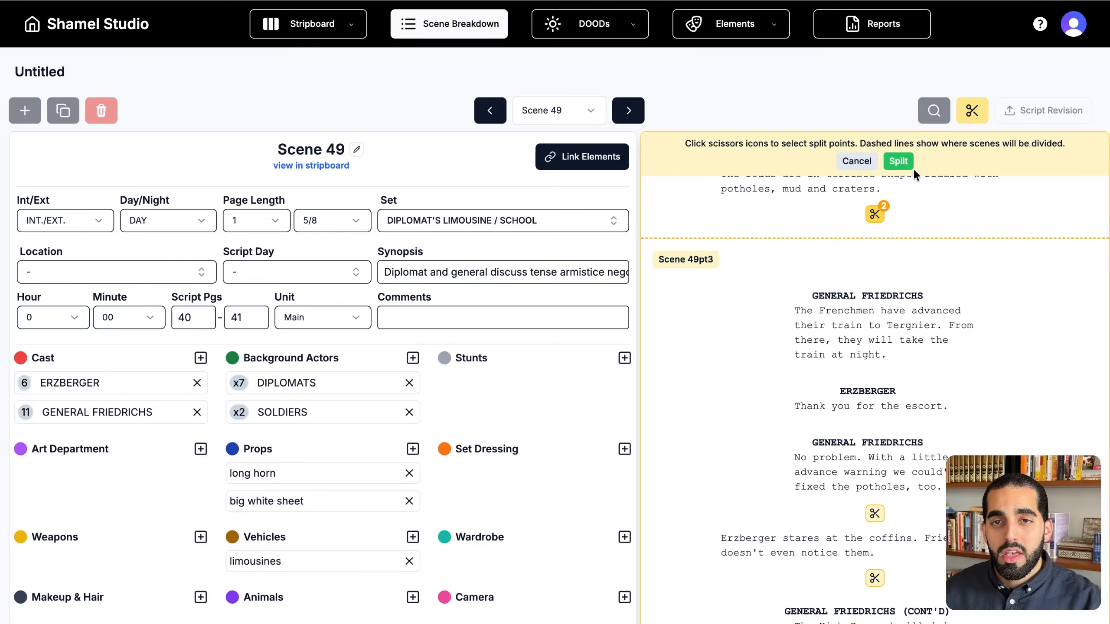
left_click(898, 162)
left_click(683, 350)
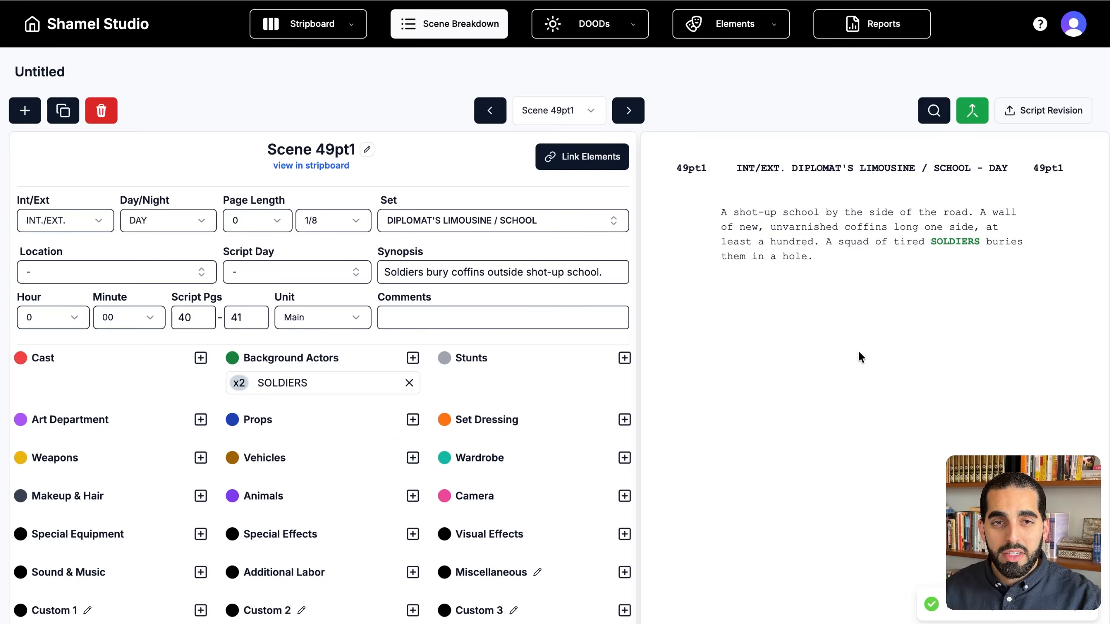
View the first part of split scene 49 in the stripboard, and return to its scene breakdown
left_click(302, 167)
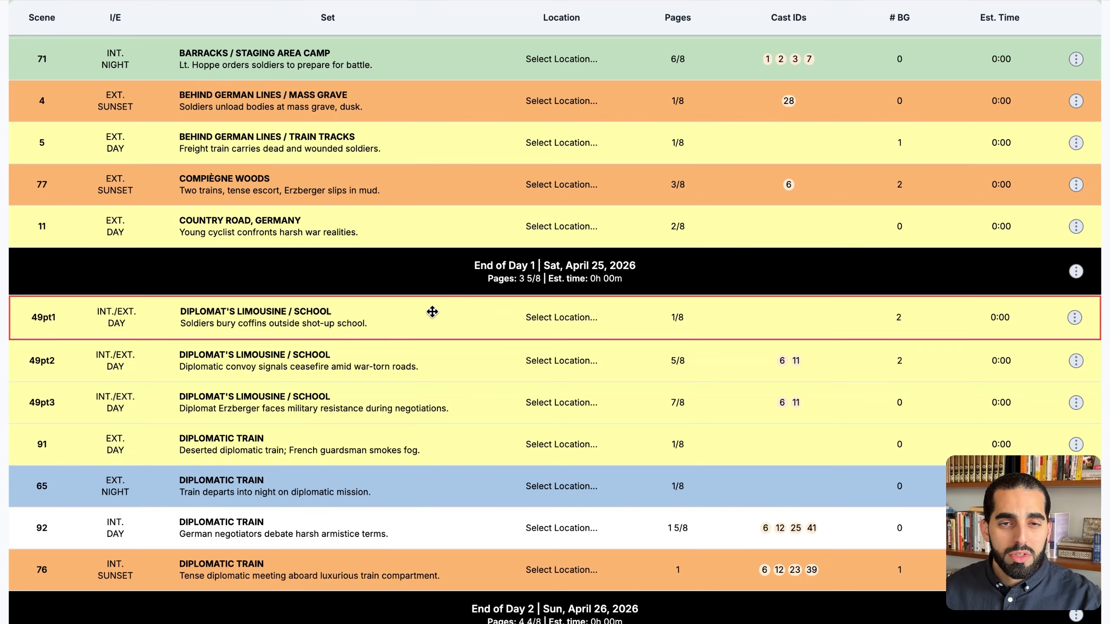
left_click_drag(445, 319, 469, 313)
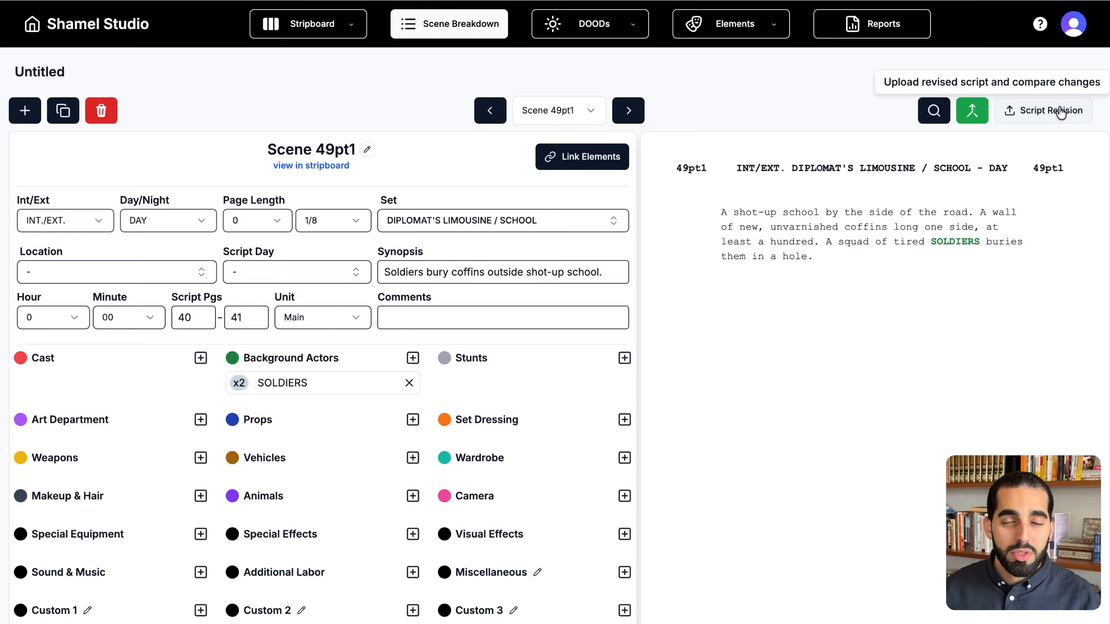
Open the script revision upload for comparing a revised script, and close it without uploading a file
left_click(1060, 111)
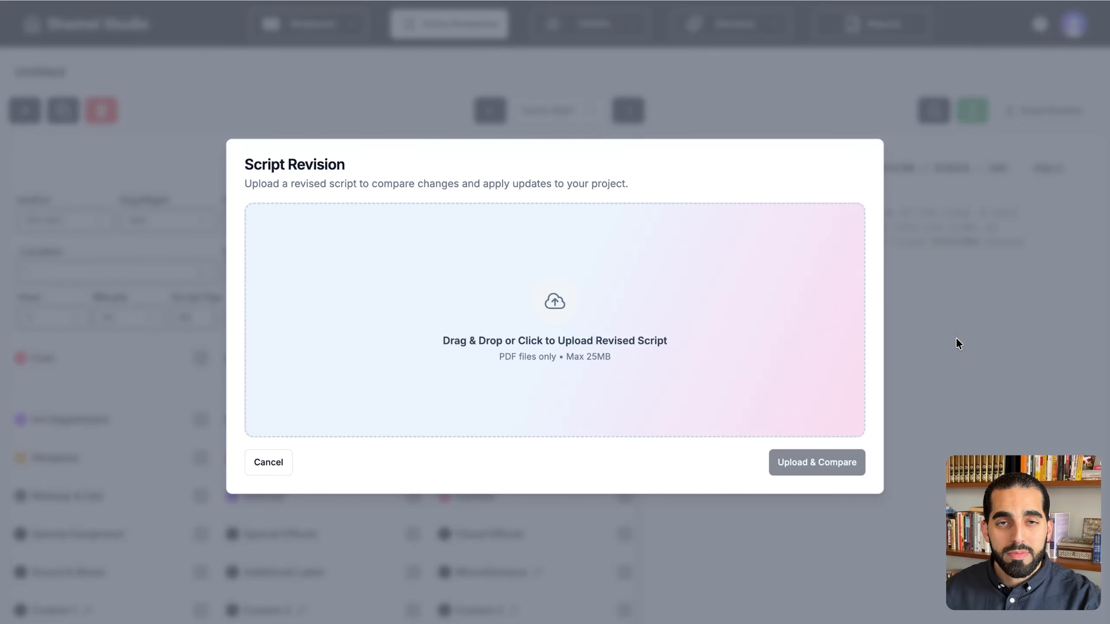
left_click(956, 340)
View the Cast day out of days chart and look through its shooting dates and cast rows
left_click(585, 29)
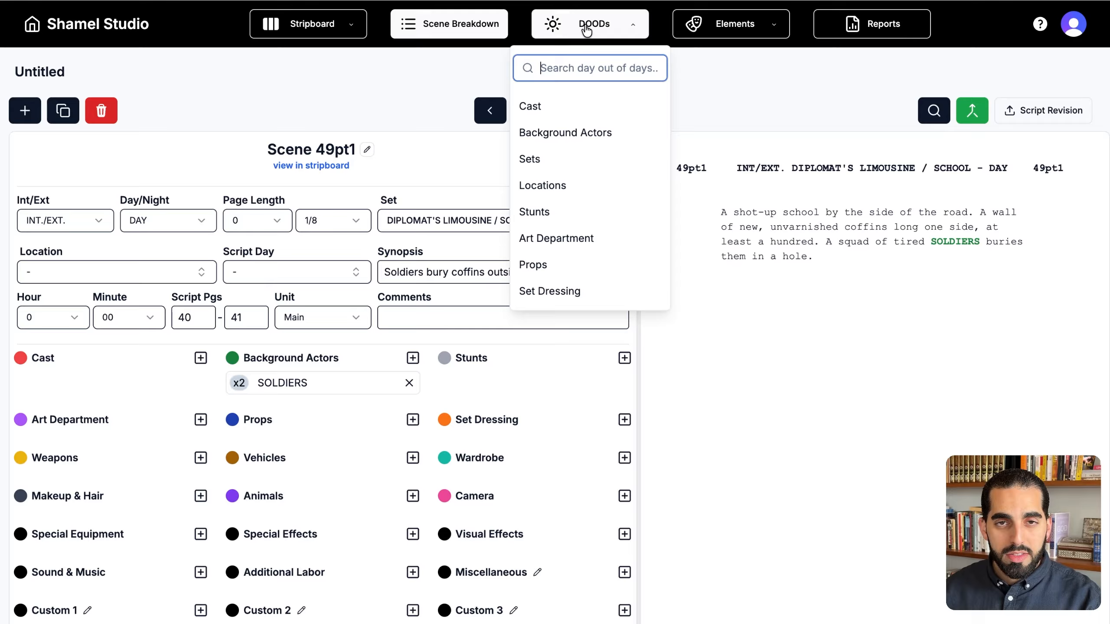
left_click(599, 108)
scroll(656, 275, "right", 3)
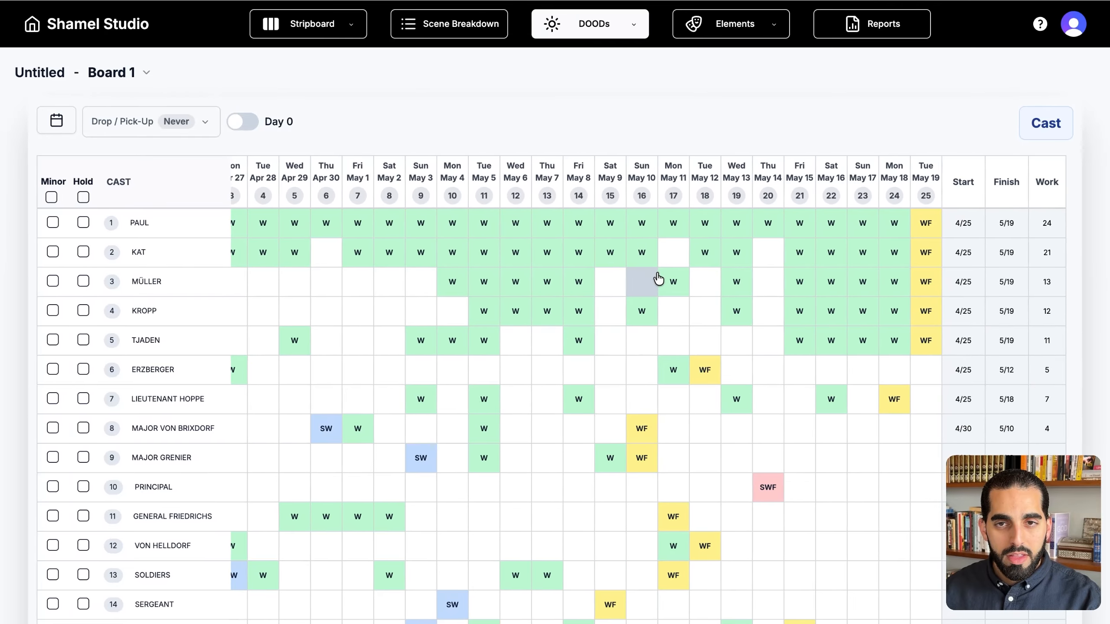
scroll(655, 270, "left", 3)
scroll(655, 270, "down", 4)
scroll(647, 218, "up", 4)
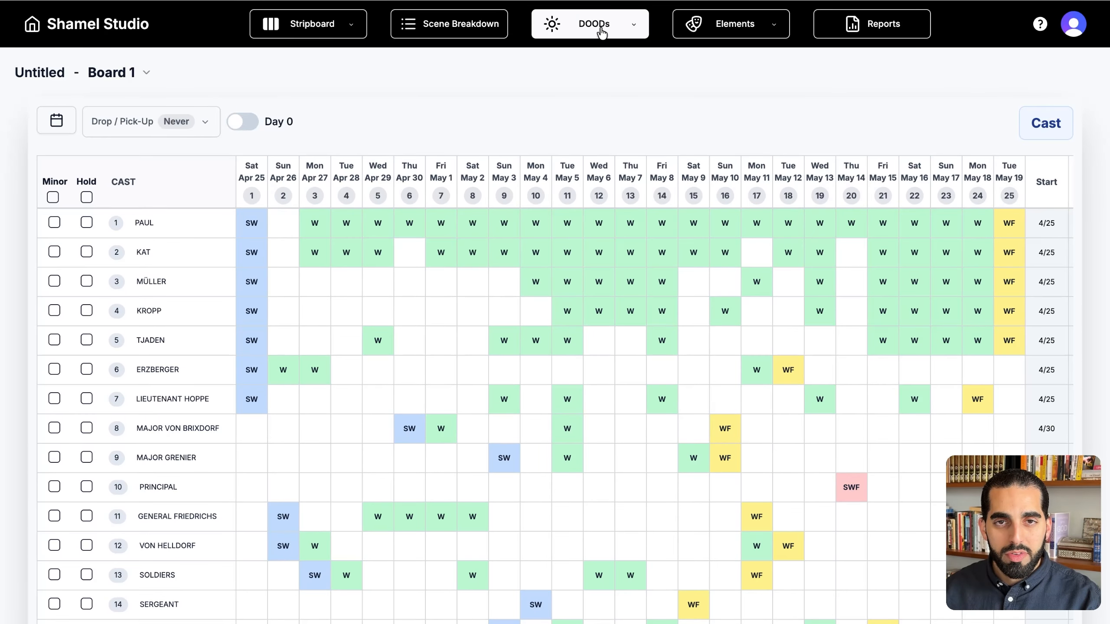
left_click(603, 29)
left_click(603, 29)
left_click(720, 32)
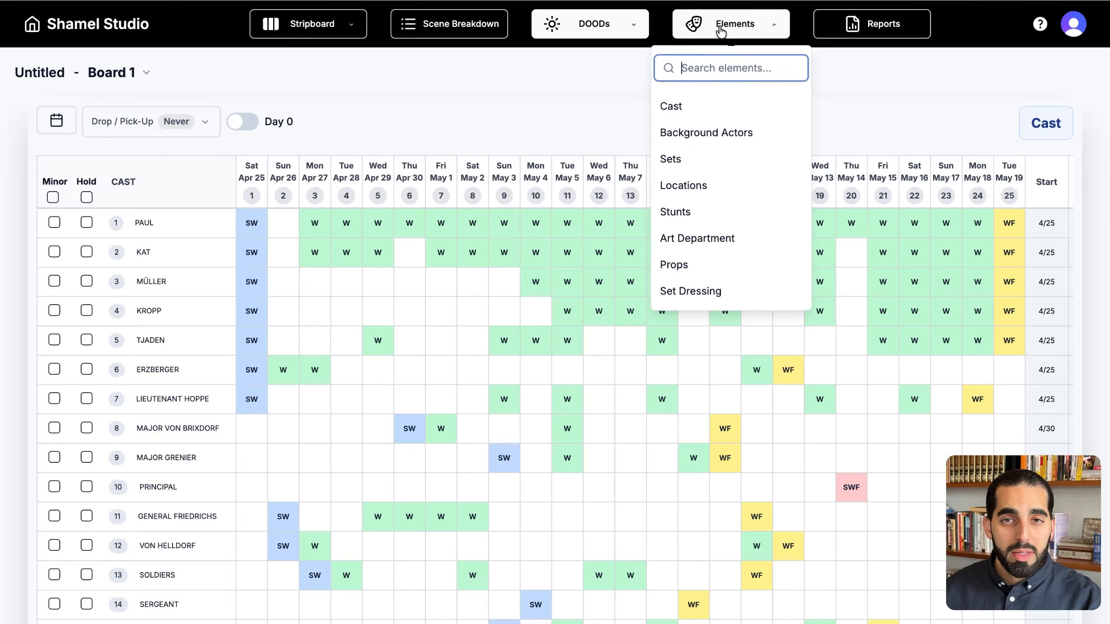
left_click(720, 31)
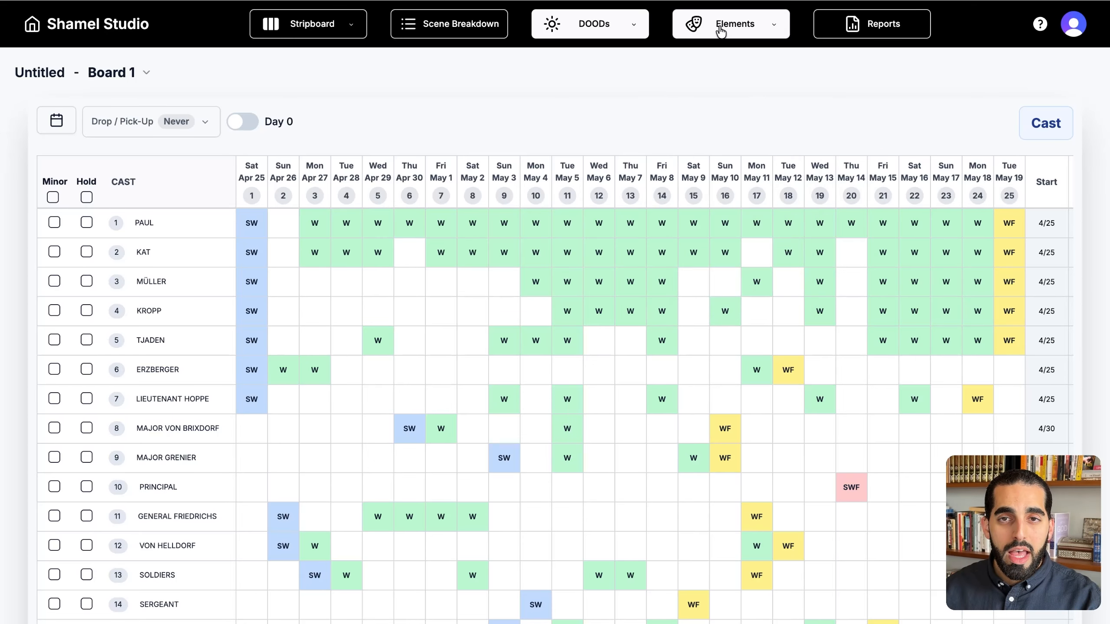
Preview the Stripboard Schedule report and the Calendar report for Board 1, looking through their pages
left_click(883, 32)
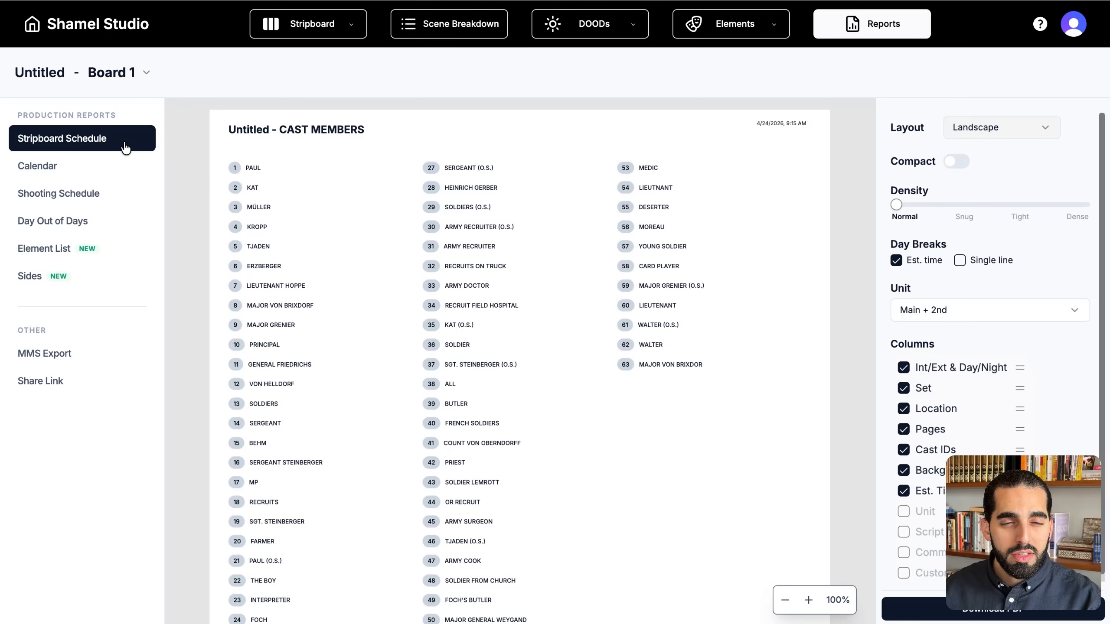
scroll(431, 324, "down", 10)
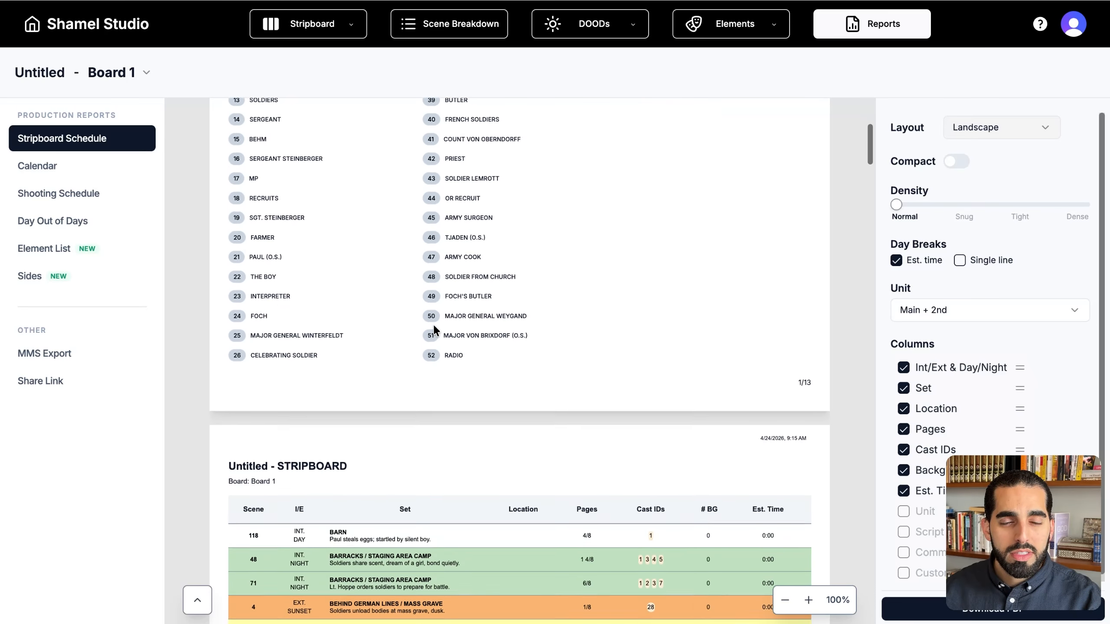
scroll(440, 337, "down", 1)
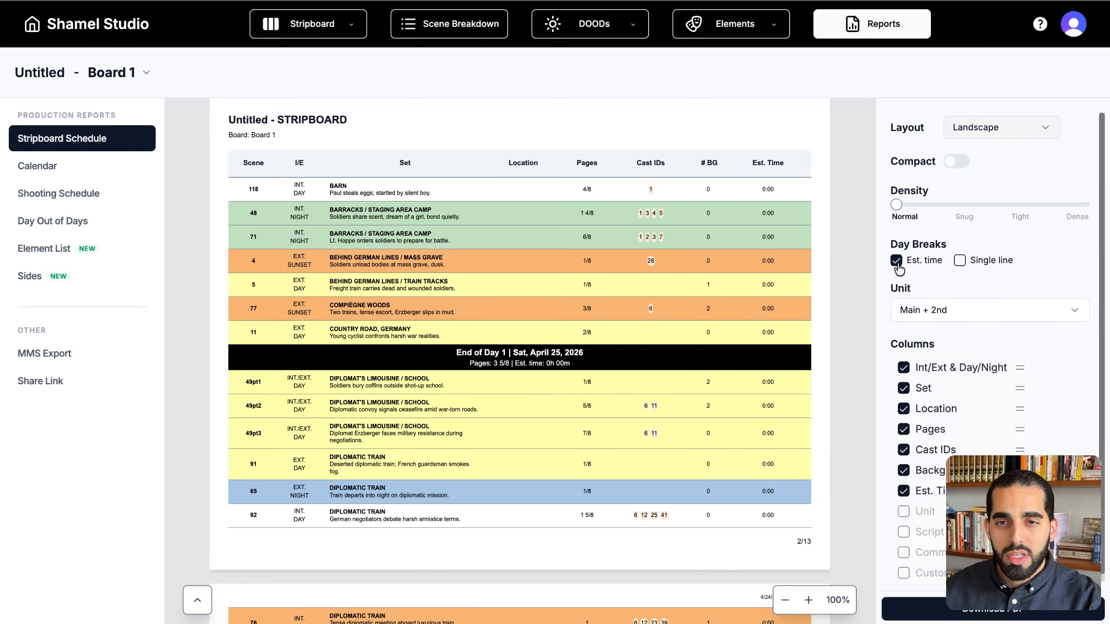
left_click(54, 171)
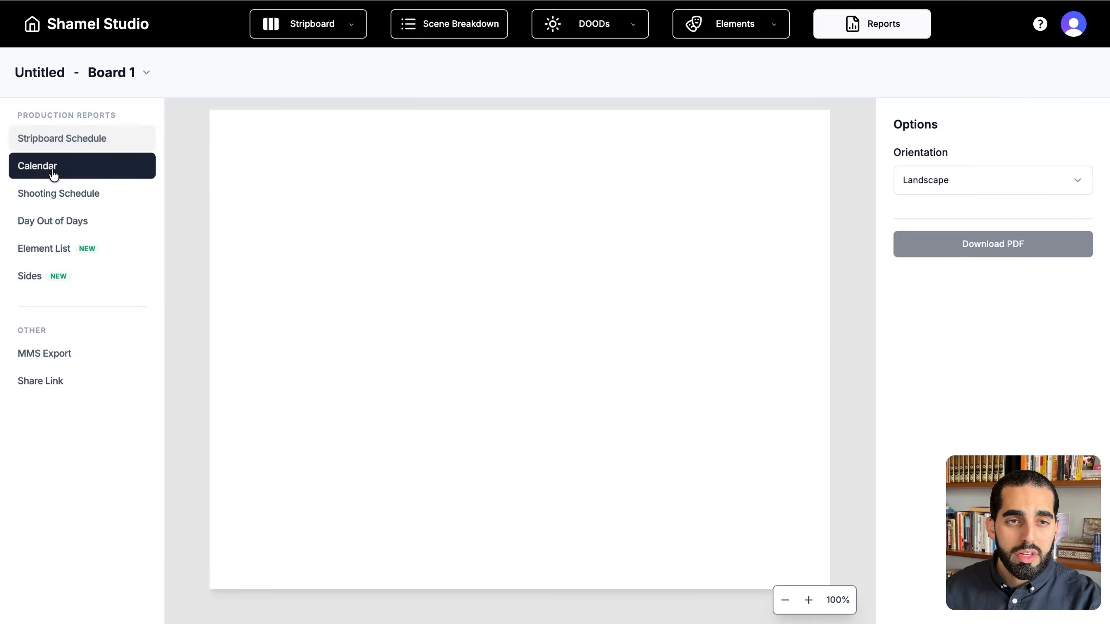
scroll(235, 292, "down", 12)
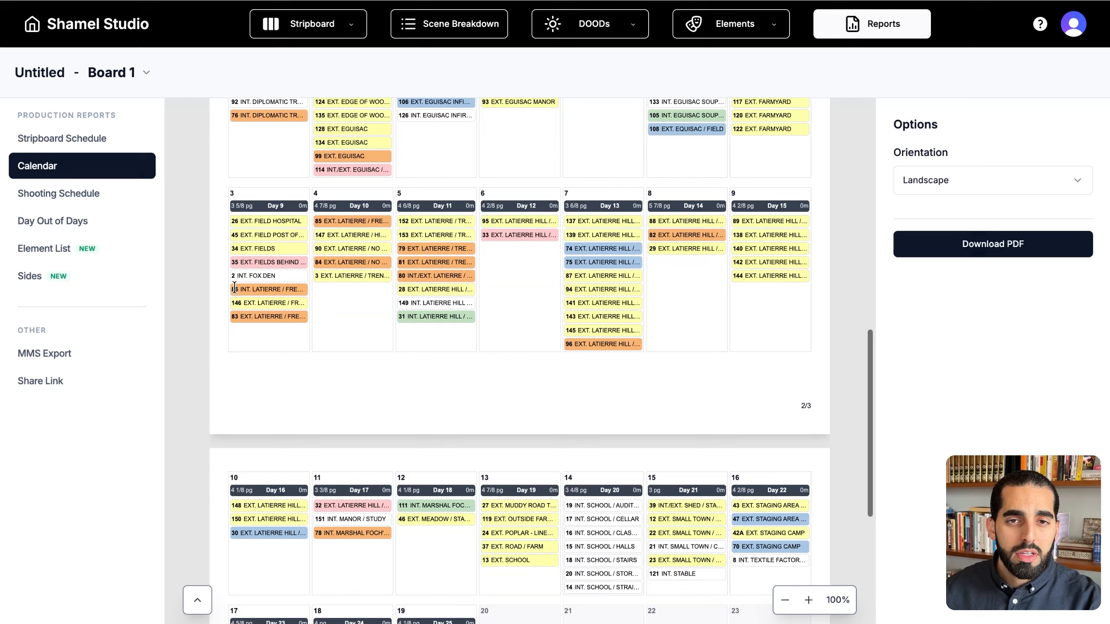
Preview the Shooting Schedule, Day Out of Days and Element List reports in turn
left_click(41, 197)
left_click(71, 221)
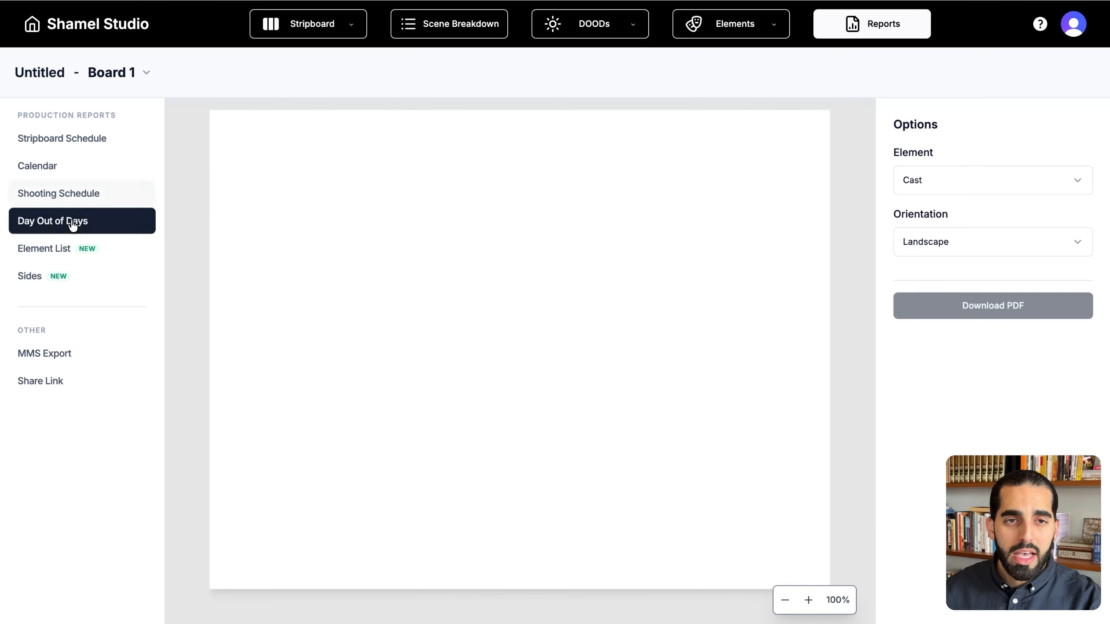
left_click(44, 256)
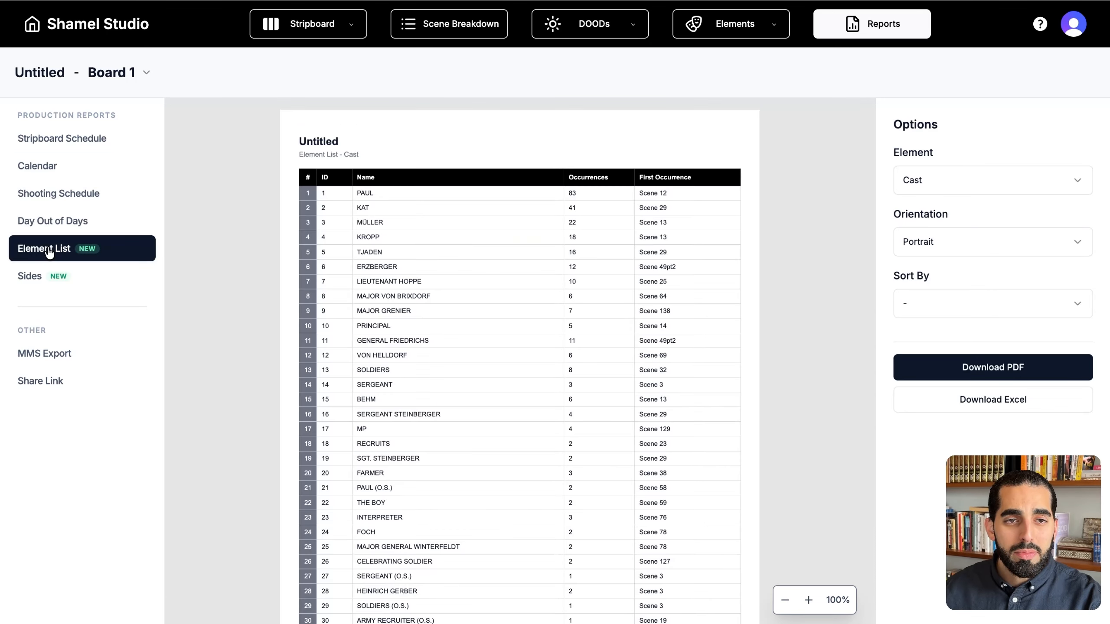
Generate sides for shoot day Day 3 - Apr 27 and look through the script pages in the preview
left_click(40, 275)
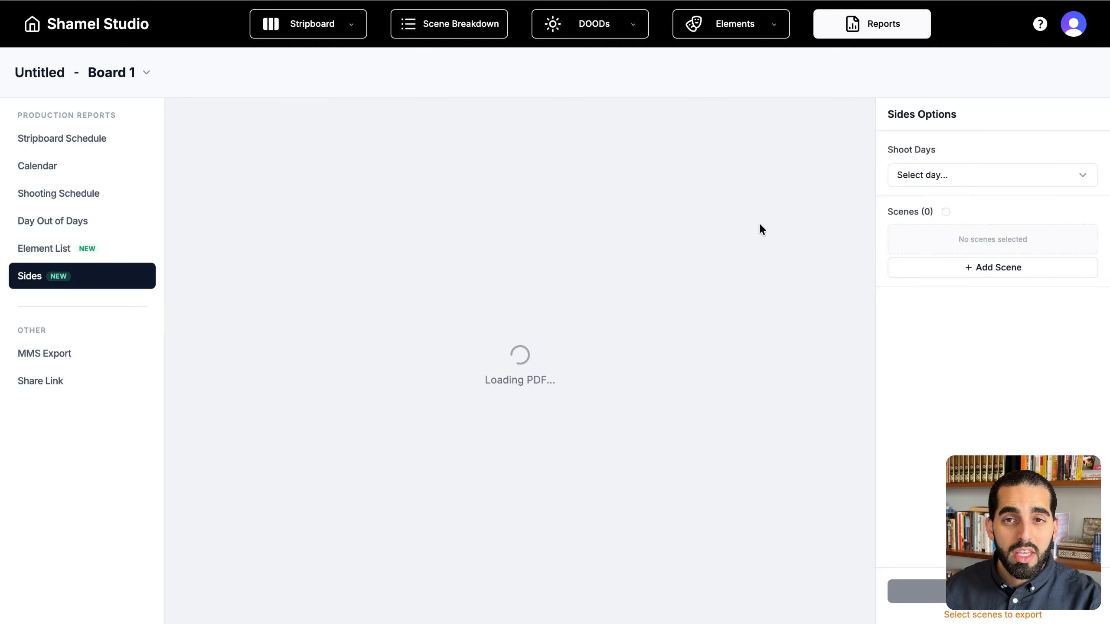
left_click(970, 176)
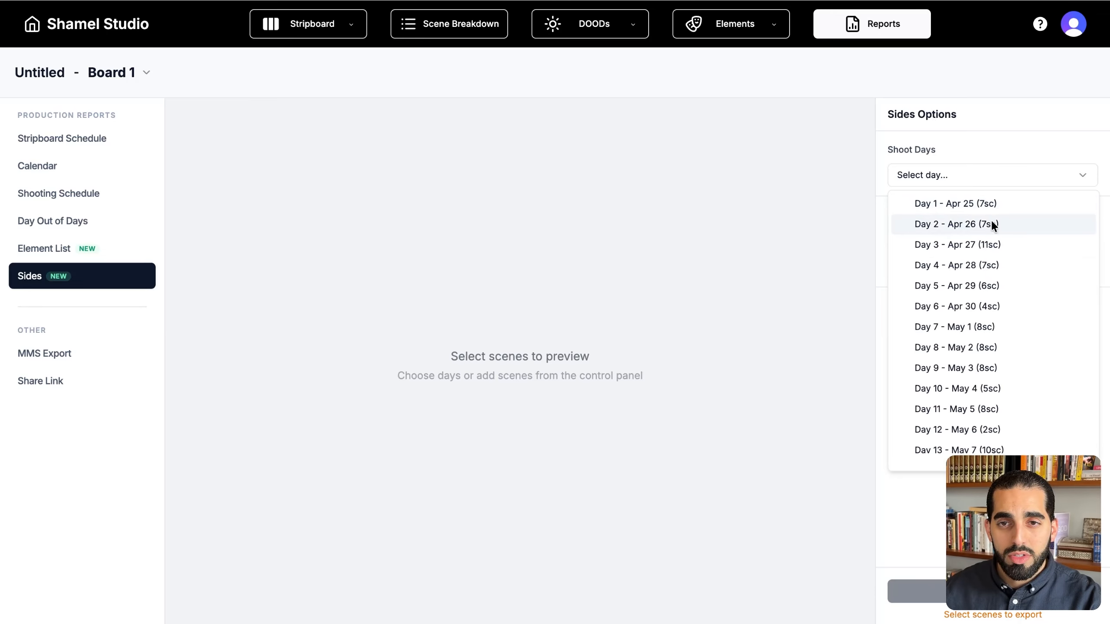
left_click(994, 246)
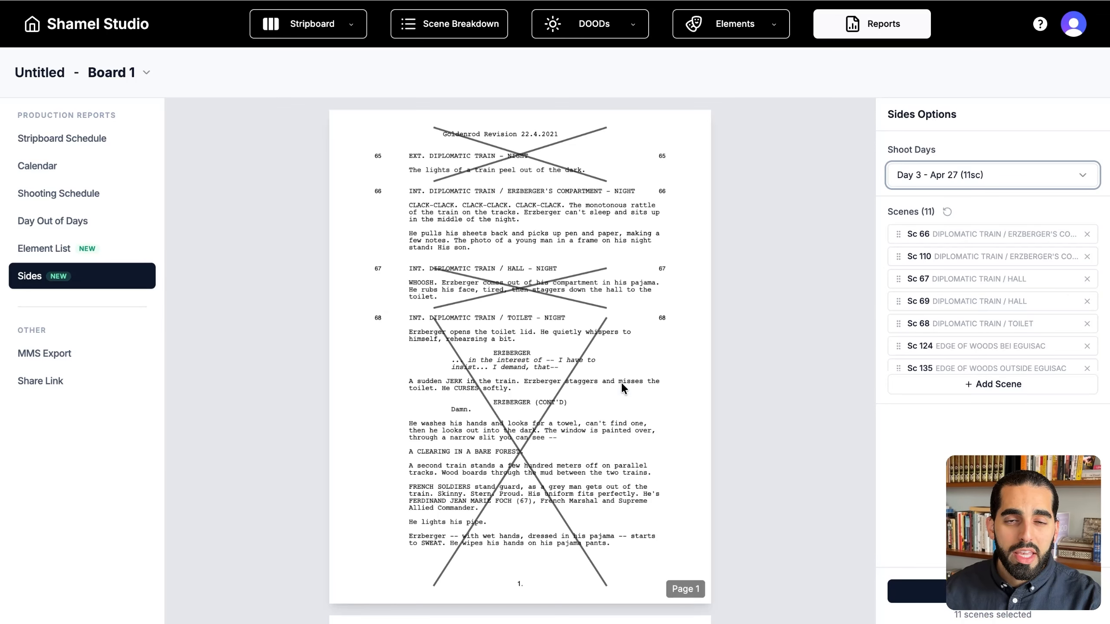
scroll(617, 386, "down", 4)
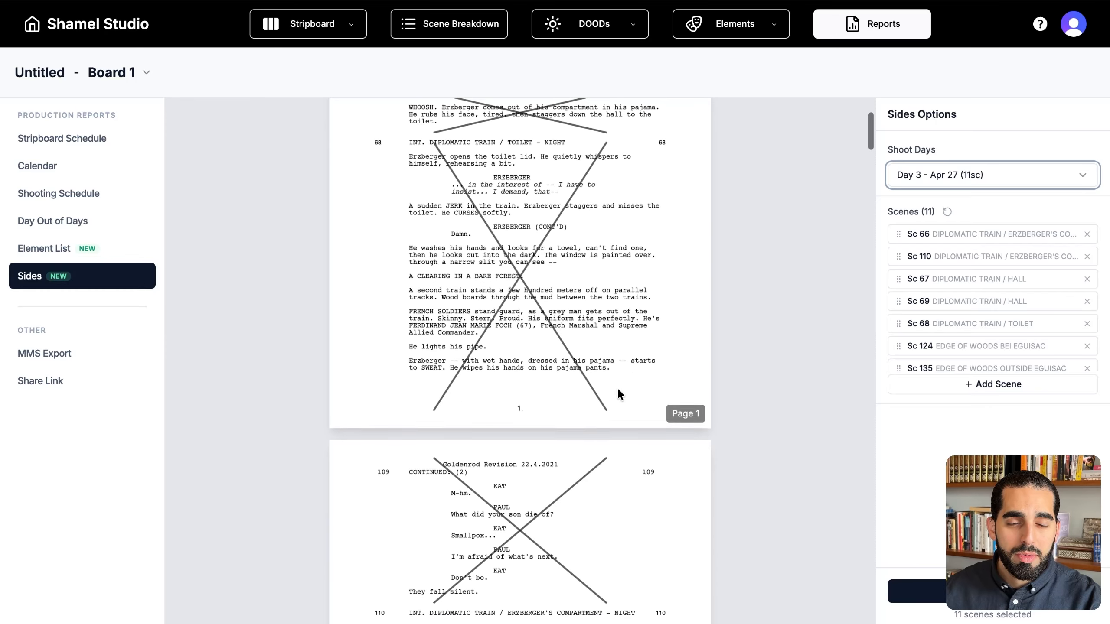
scroll(617, 386, "up", 4)
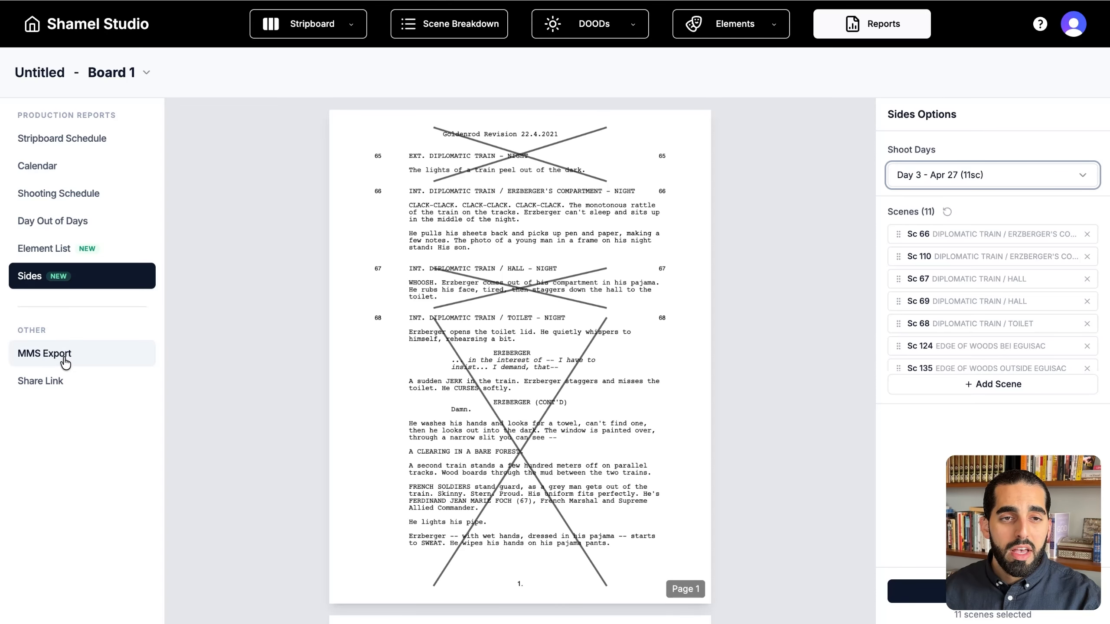
View the share link options for view-only access, and return to the stripboard
left_click(63, 390)
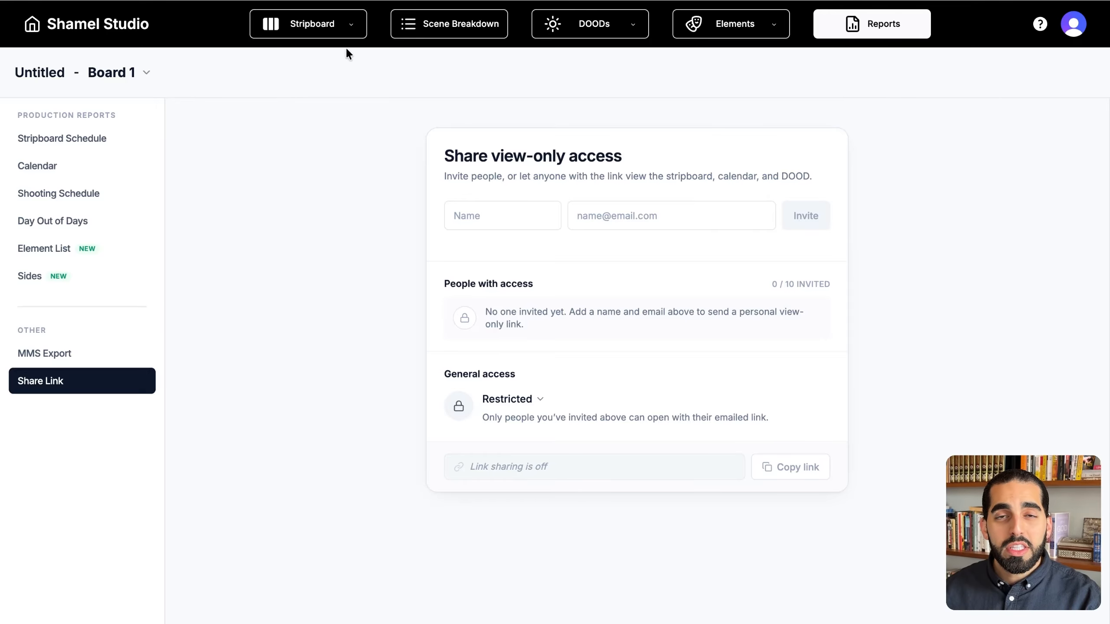
left_click(335, 27)
left_click(323, 57)
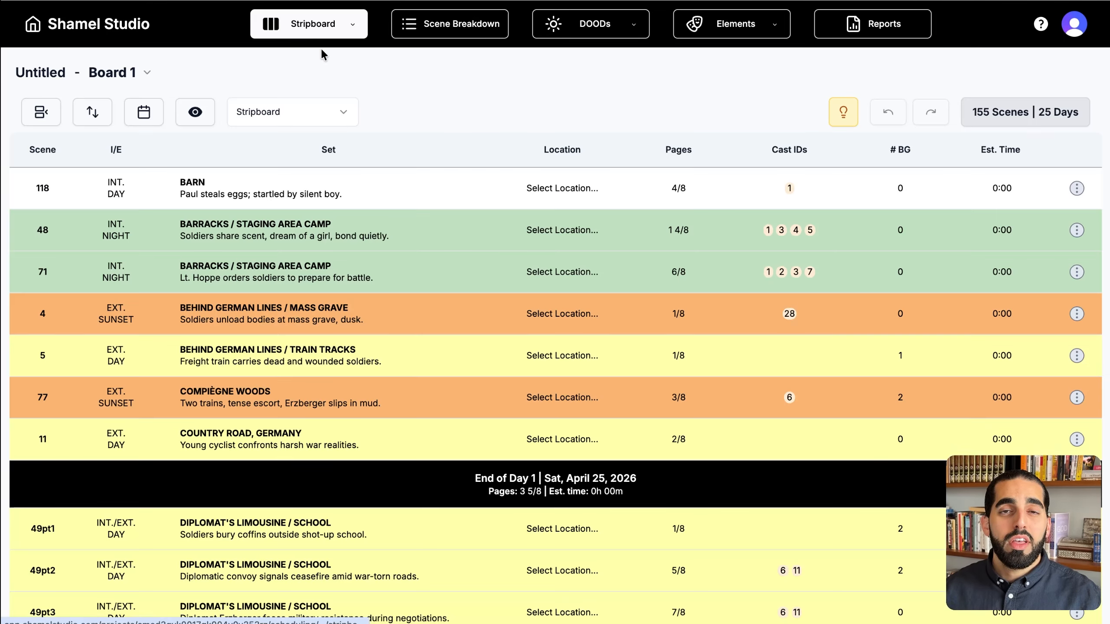